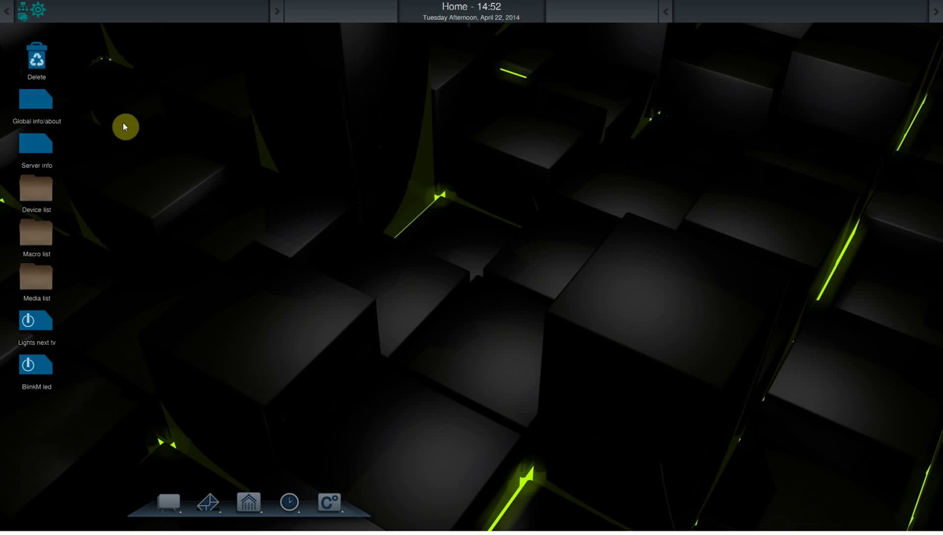
Open the Server info, Rasp server, Devices list, Macros, All media, Lights next tv and BlinkM led windows.
{"action": "left_click", "coordinate": [35, 144]}
{"action": "left_click", "coordinate": [37, 194]}
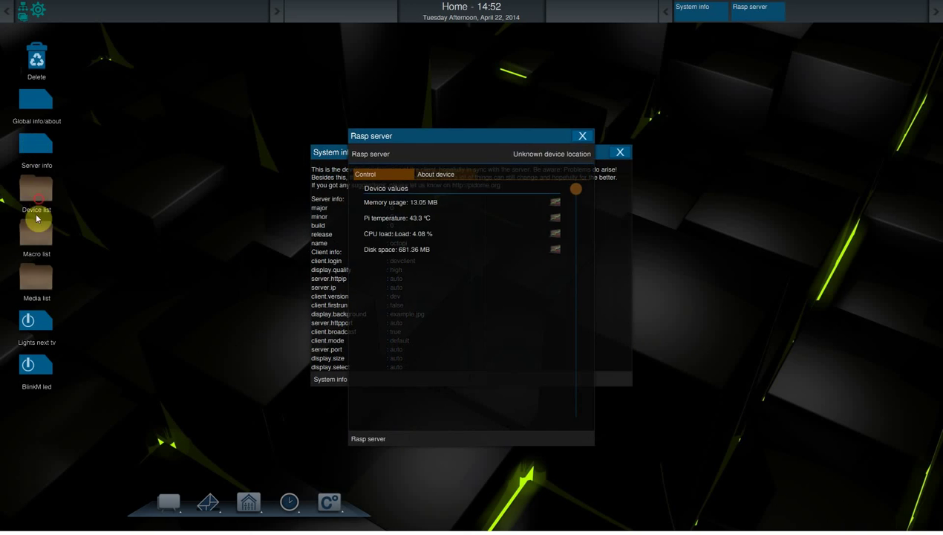
{"action": "left_click", "coordinate": [36, 232]}
{"action": "left_click", "coordinate": [35, 276]}
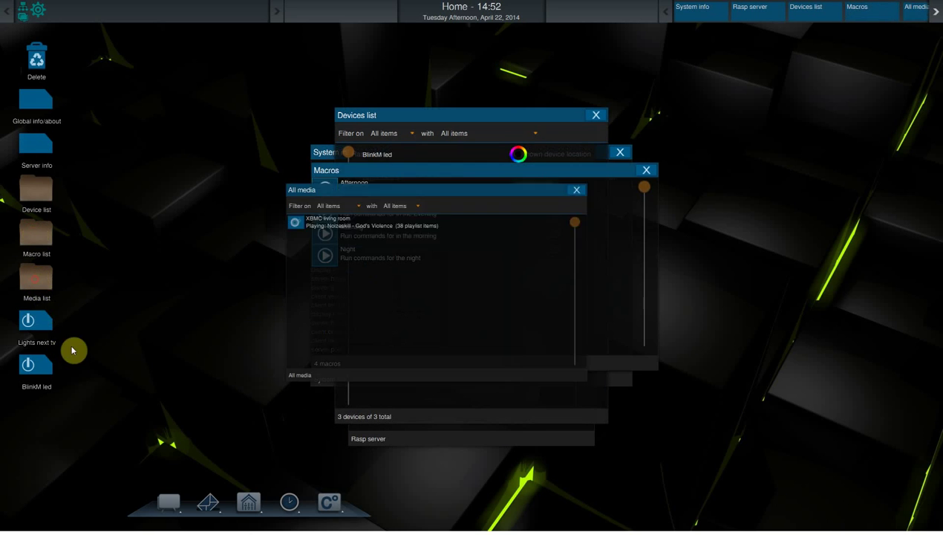
{"action": "left_click", "coordinate": [33, 325]}
{"action": "left_click", "coordinate": [38, 368]}
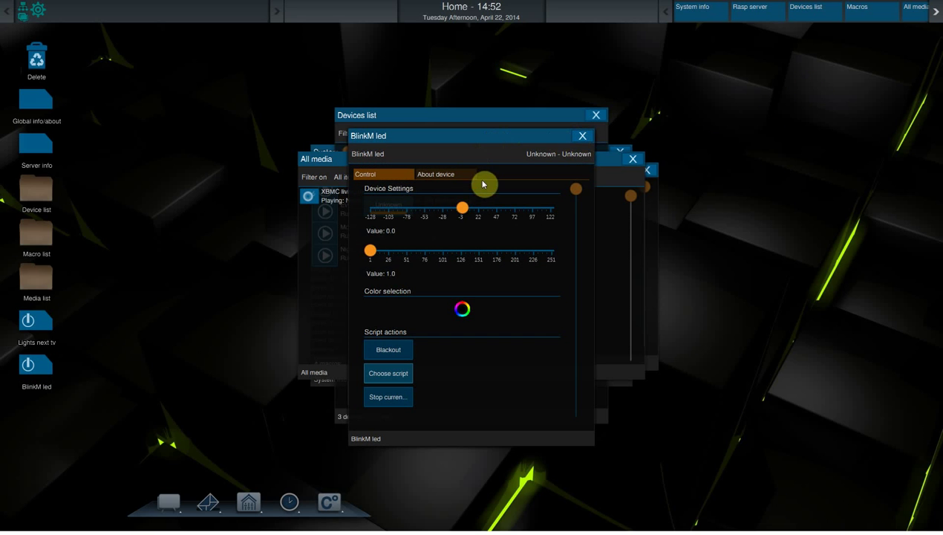
Spread the BlinkM led, Lights next tv, Macros and Devices list windows apart across the desktop.
{"action": "left_click_drag", "start_coordinate": [484, 183], "coordinate": [817, 225]}
{"action": "left_click_drag", "start_coordinate": [543, 264], "coordinate": [676, 393]}
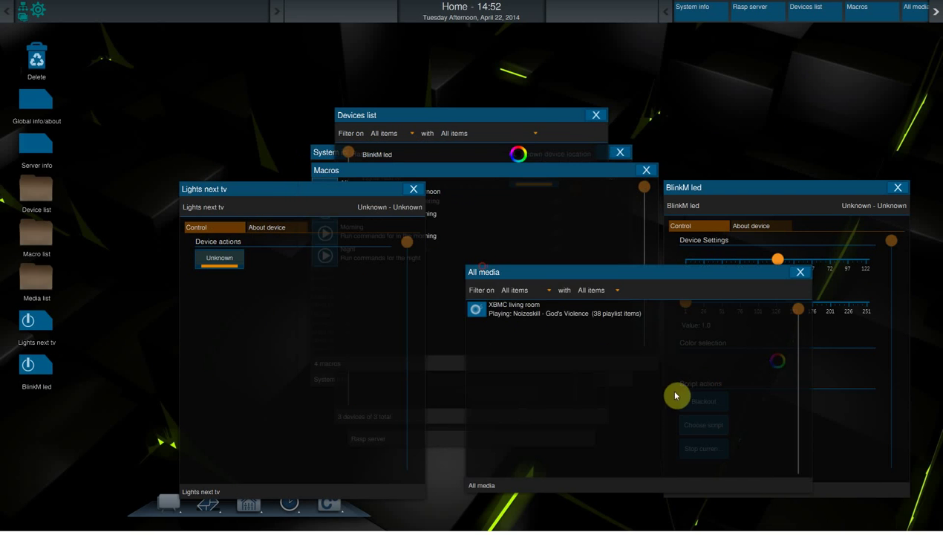
{"action": "left_click_drag", "start_coordinate": [533, 227], "coordinate": [513, 211]}
{"action": "left_click_drag", "start_coordinate": [578, 219], "coordinate": [763, 186]}
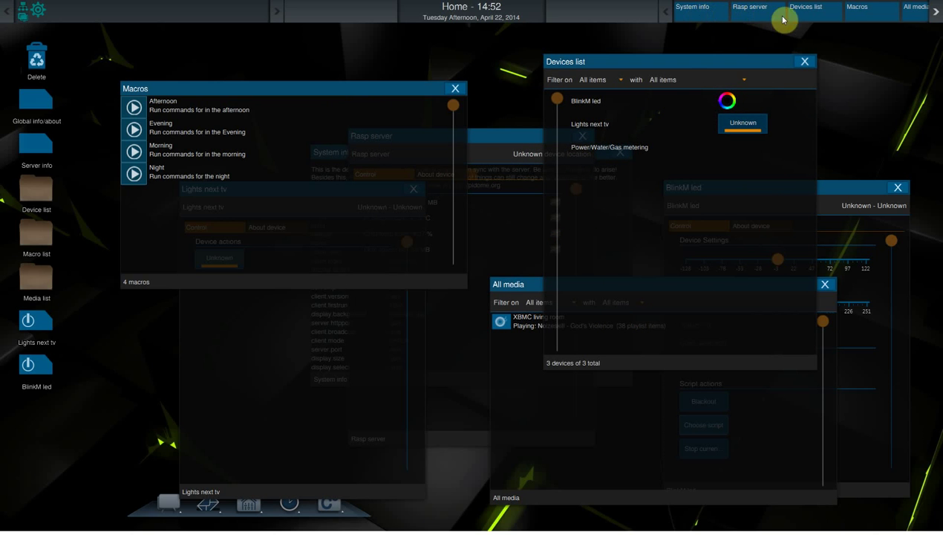
Scroll through the top taskbar's window entries, bringing All media and System info to the front.
{"action": "left_click", "coordinate": [935, 16]}
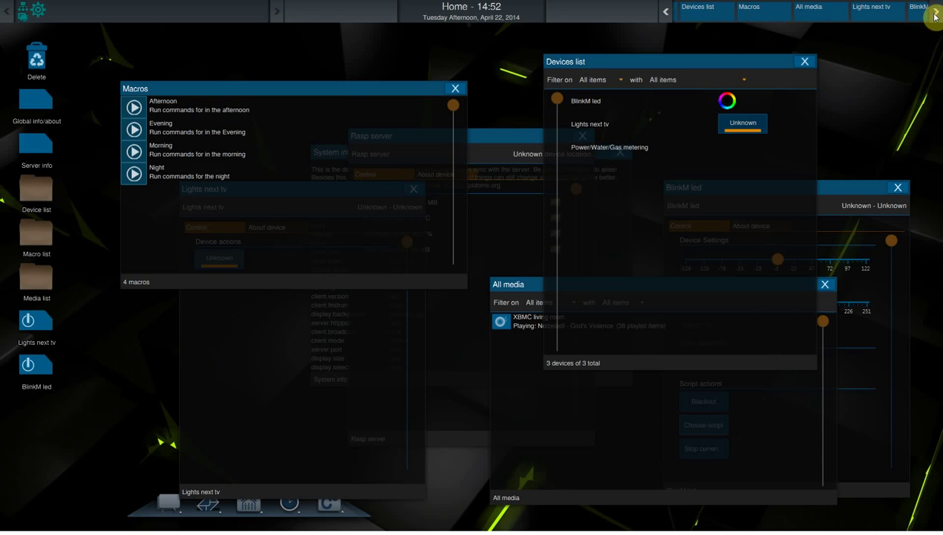
{"action": "left_click", "coordinate": [935, 16]}
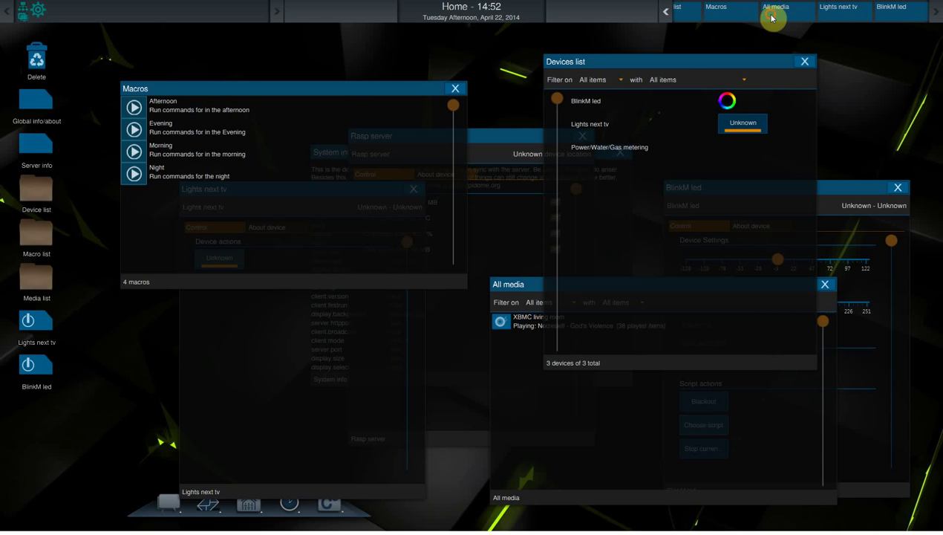
{"action": "left_click_drag", "start_coordinate": [772, 19], "coordinate": [920, 17]}
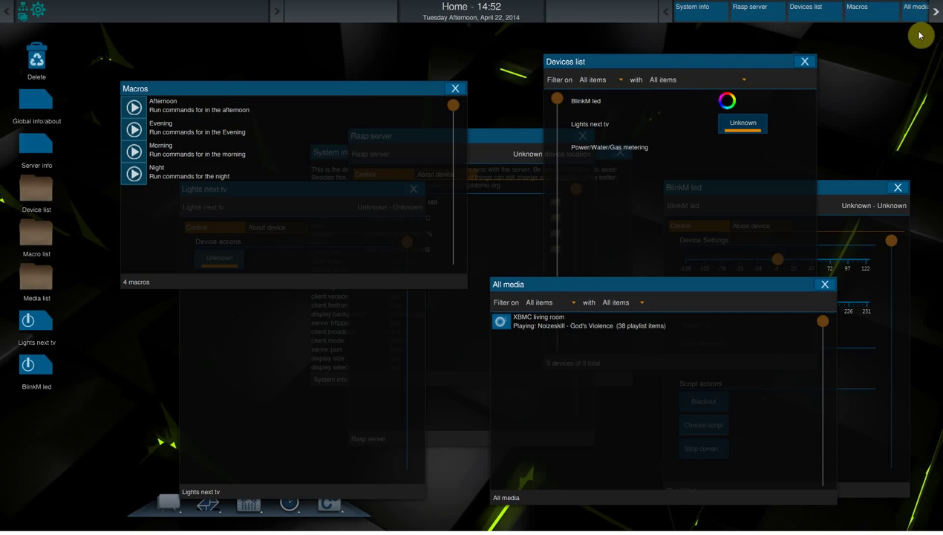
{"action": "left_click", "coordinate": [938, 15]}
{"action": "left_click", "coordinate": [937, 15]}
{"action": "left_click", "coordinate": [667, 13]}
{"action": "left_click", "coordinate": [667, 12]}
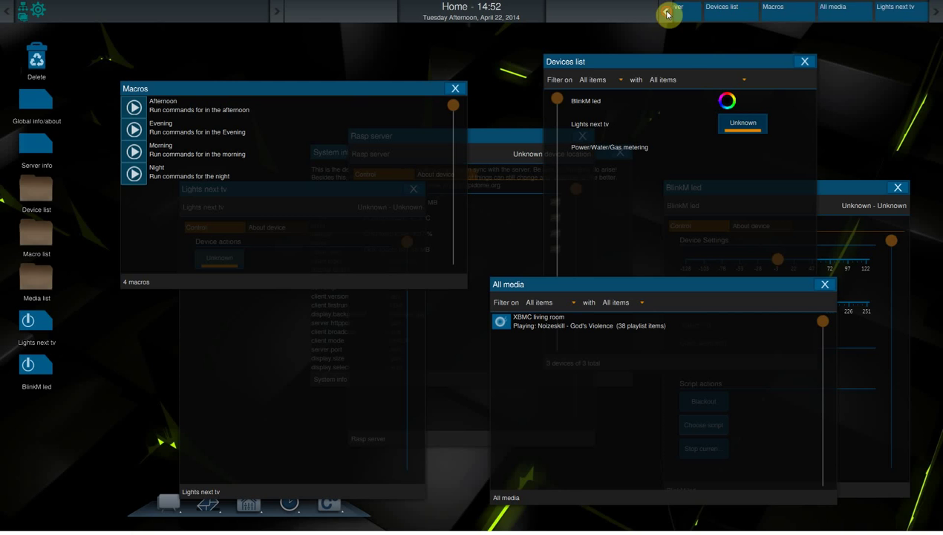
{"action": "left_click", "coordinate": [667, 13]}
{"action": "left_click", "coordinate": [667, 13]}
{"action": "left_click", "coordinate": [689, 17]}
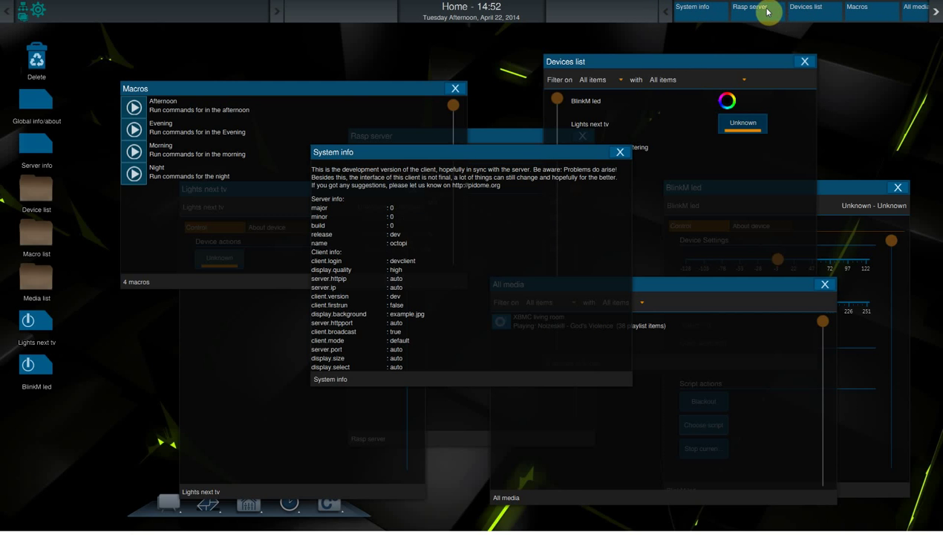
Close the Devices list, System info, Rasp server, Macros, Lights next tv, All media and BlinkM led windows.
{"action": "left_click", "coordinate": [809, 15]}
{"action": "left_click", "coordinate": [805, 61]}
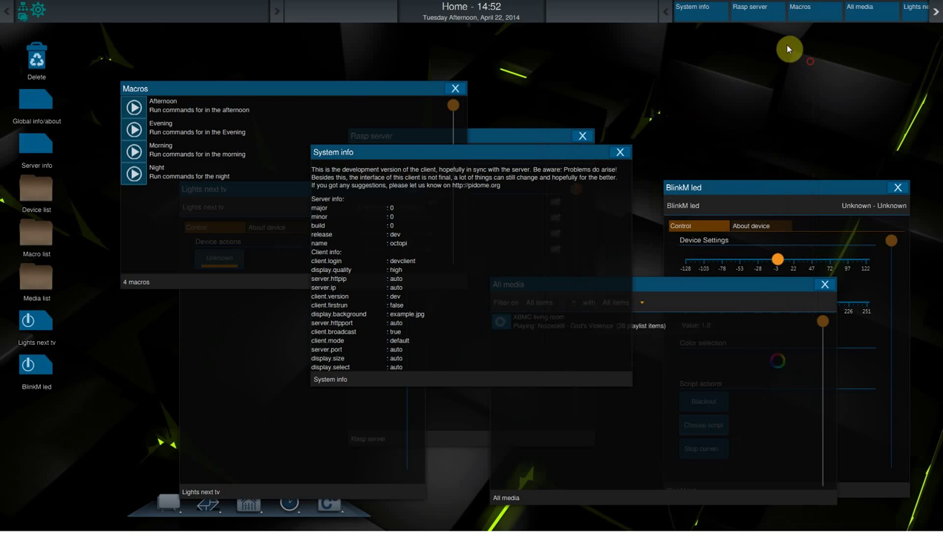
{"action": "left_click", "coordinate": [621, 154]}
{"action": "left_click", "coordinate": [591, 139]}
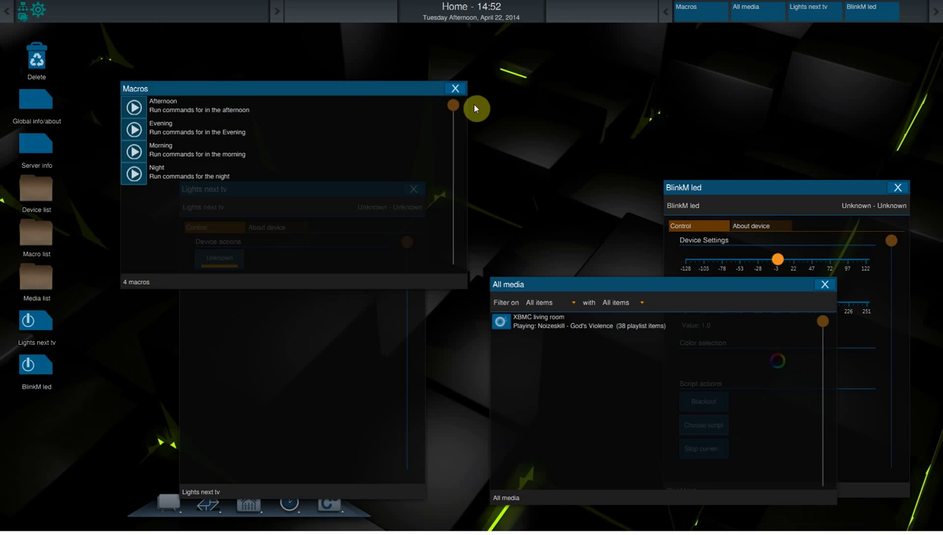
{"action": "left_click", "coordinate": [457, 89]}
{"action": "left_click", "coordinate": [419, 188]}
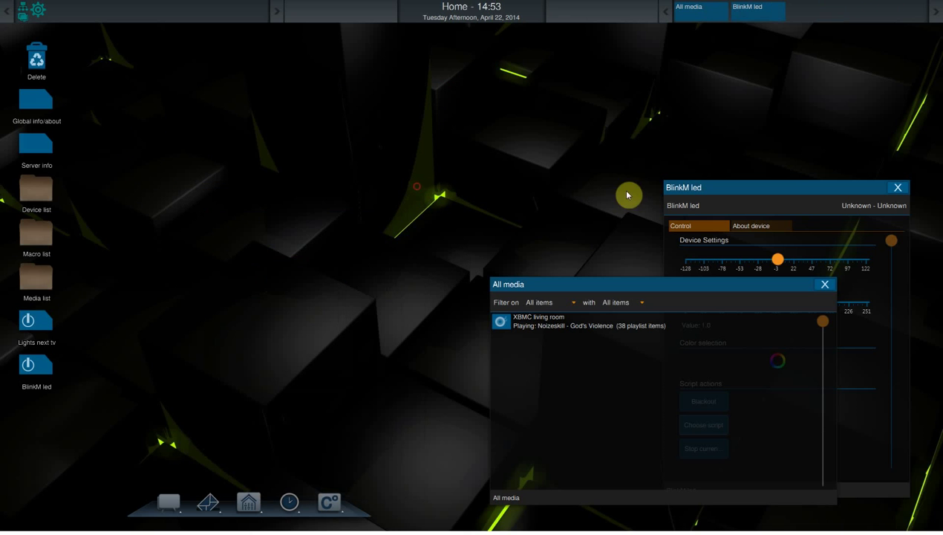
{"action": "left_click", "coordinate": [826, 284]}
{"action": "left_click", "coordinate": [898, 189]}
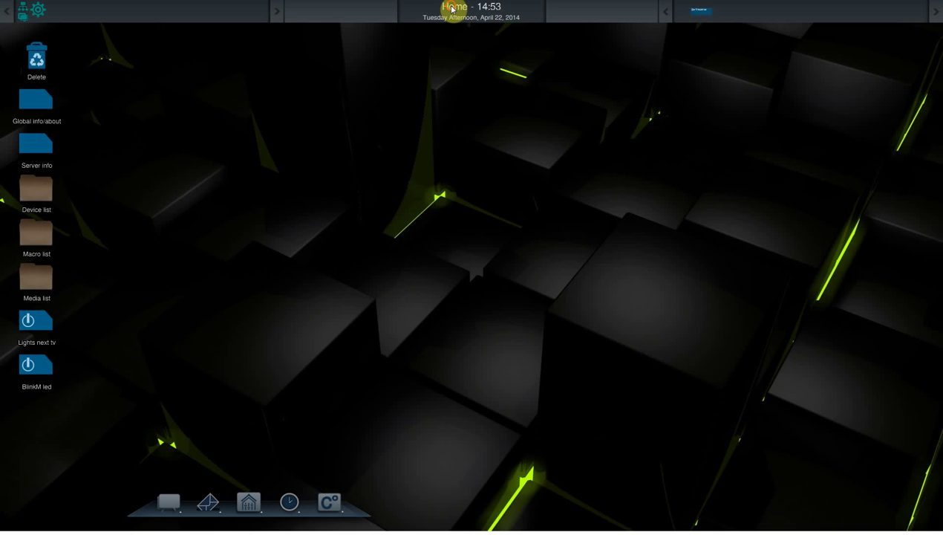
Run the At Work and Away presence modes, set presence back to Home, and close Set Presence.
{"action": "left_click_drag", "start_coordinate": [477, 165], "coordinate": [491, 155]}
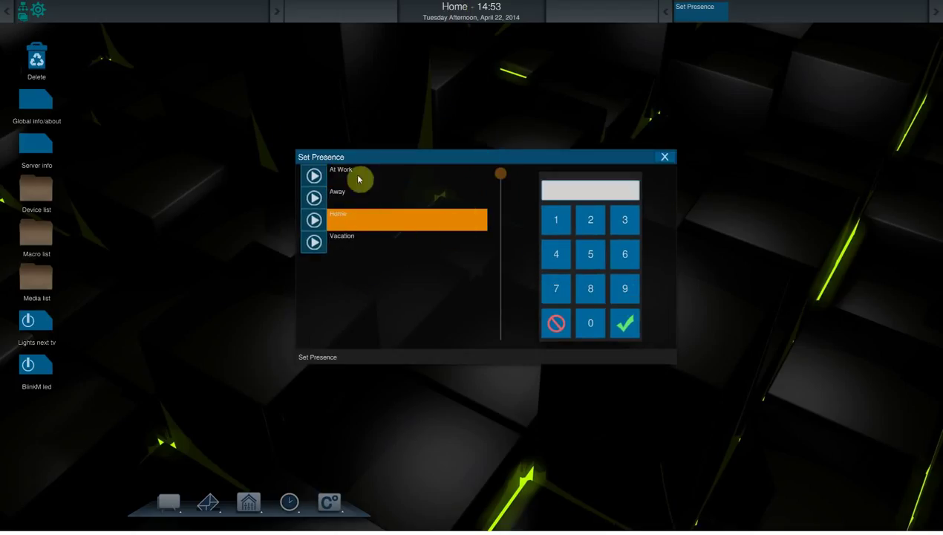
{"action": "left_click", "coordinate": [315, 176]}
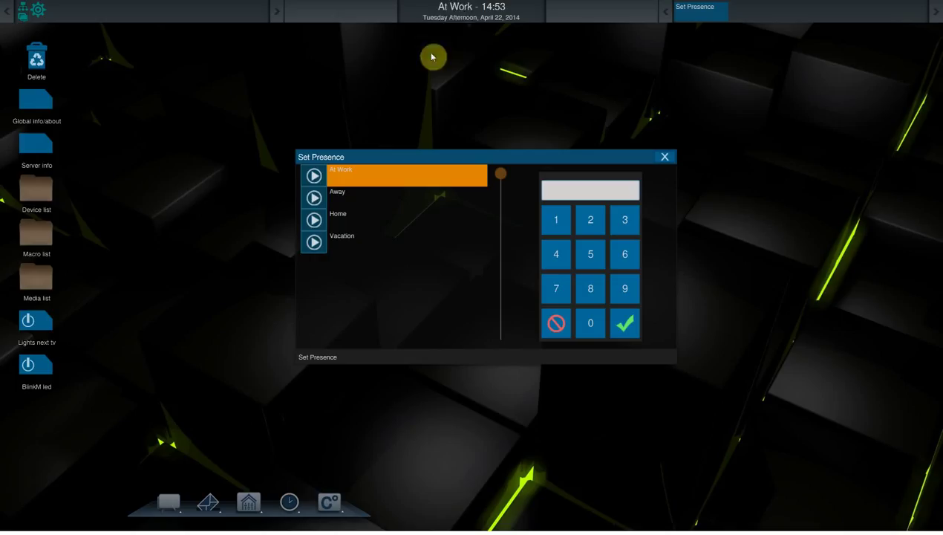
{"action": "left_click", "coordinate": [314, 198]}
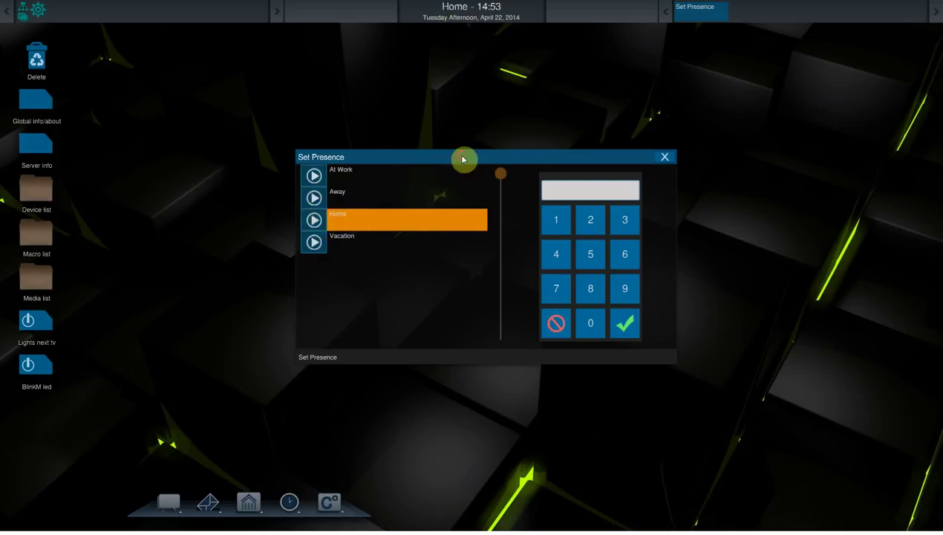
{"action": "left_click_drag", "start_coordinate": [466, 158], "coordinate": [478, 133]}
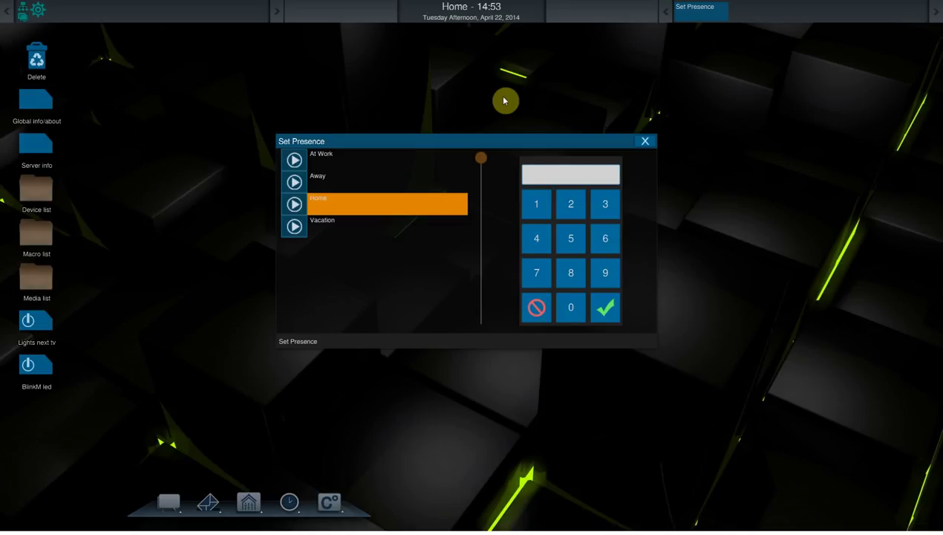
{"action": "left_click_drag", "start_coordinate": [529, 140], "coordinate": [562, 130]}
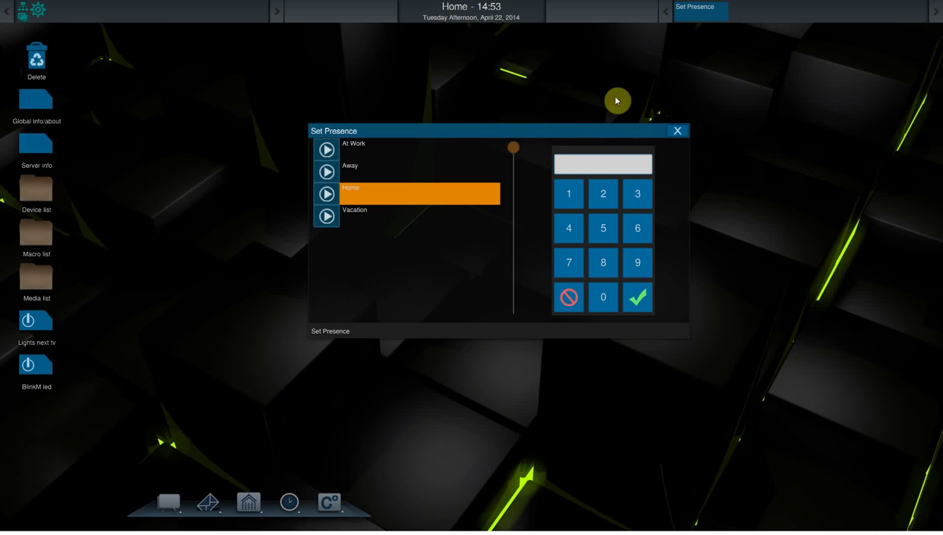
{"action": "left_click", "coordinate": [677, 130]}
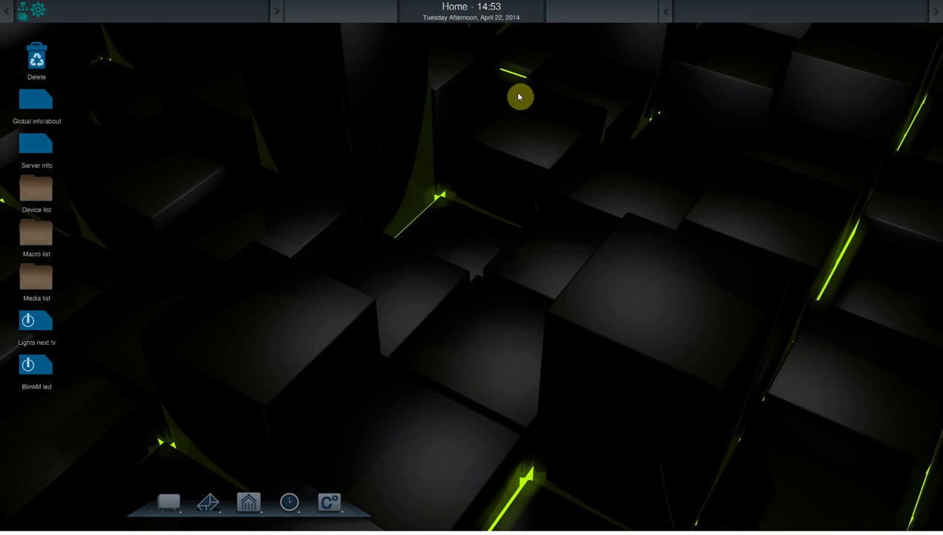
{"action": "left_click", "coordinate": [490, 22]}
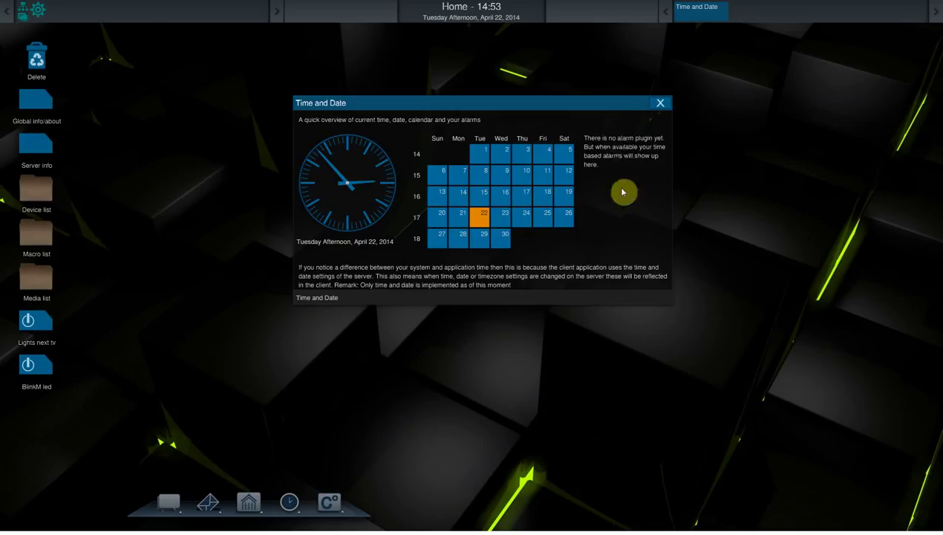
{"action": "left_click_drag", "start_coordinate": [604, 107], "coordinate": [600, 113]}
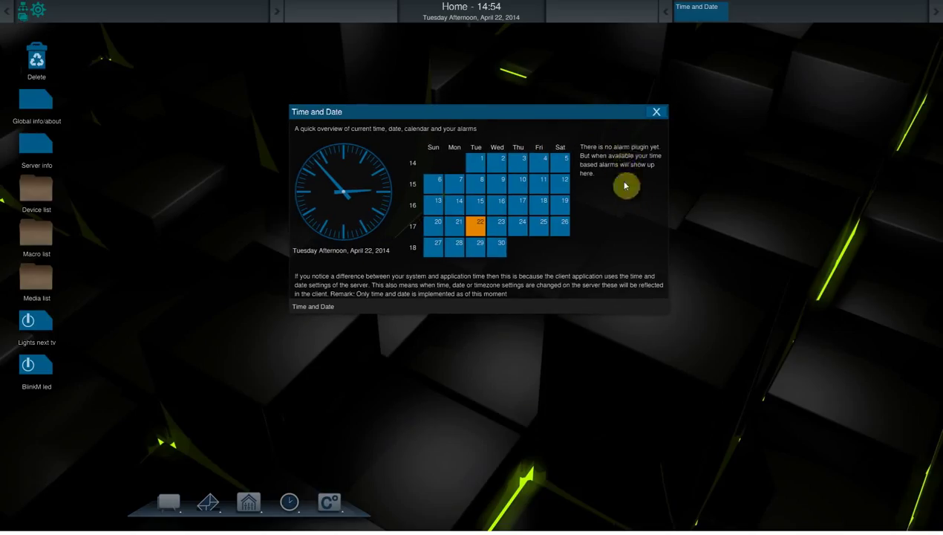
{"action": "left_click", "coordinate": [656, 111]}
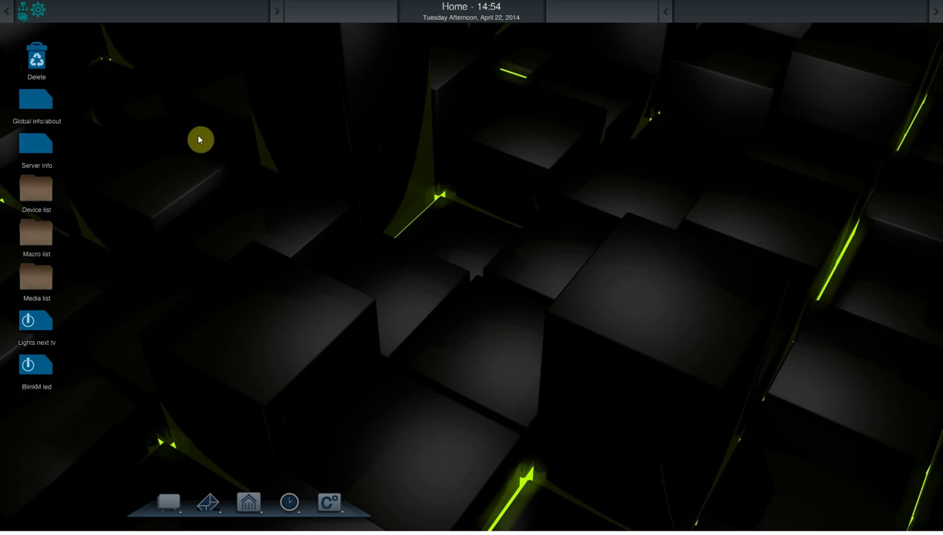
In System settings' display options, set the desktop background to example2.jpg.
{"action": "left_click", "coordinate": [43, 13]}
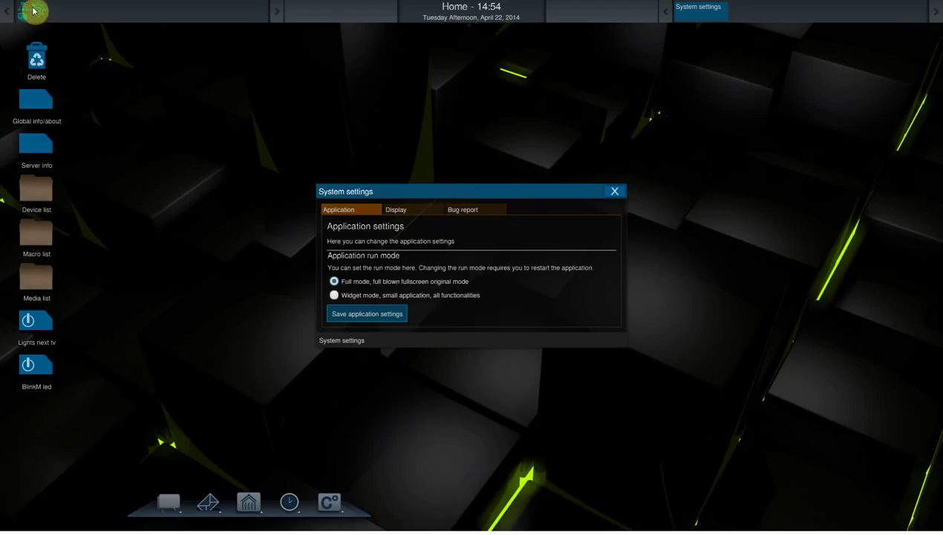
{"action": "left_click_drag", "start_coordinate": [388, 192], "coordinate": [381, 126]}
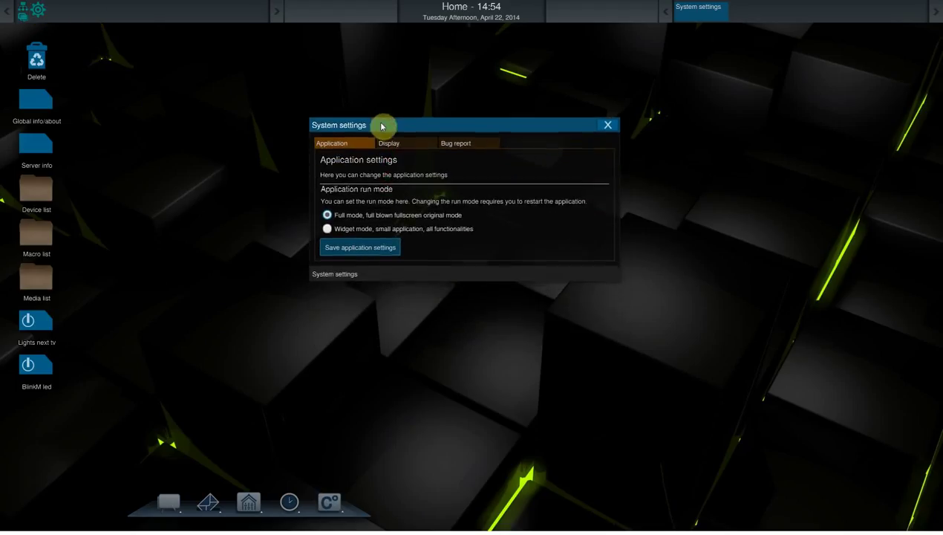
{"action": "left_click", "coordinate": [397, 144]}
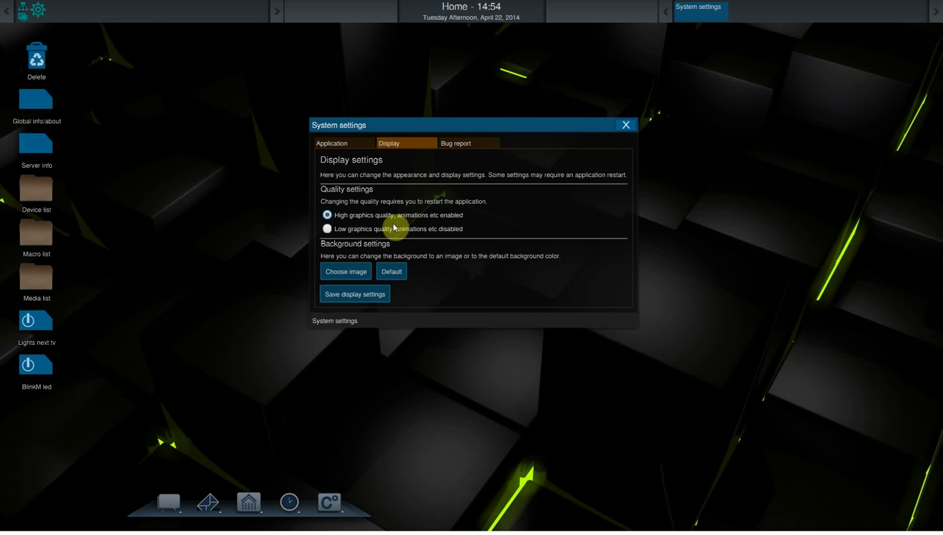
{"action": "left_click", "coordinate": [358, 272]}
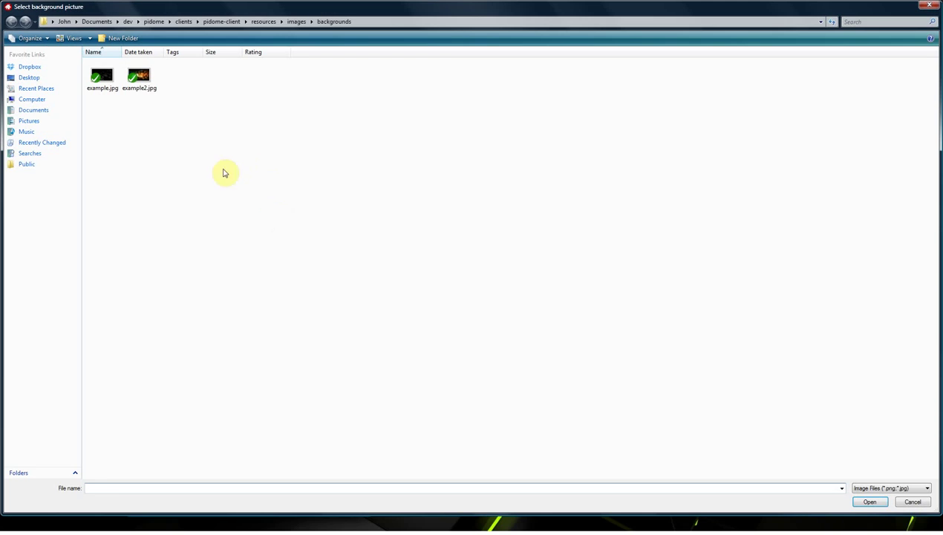
{"action": "left_click", "coordinate": [136, 80]}
{"action": "left_click", "coordinate": [870, 502]}
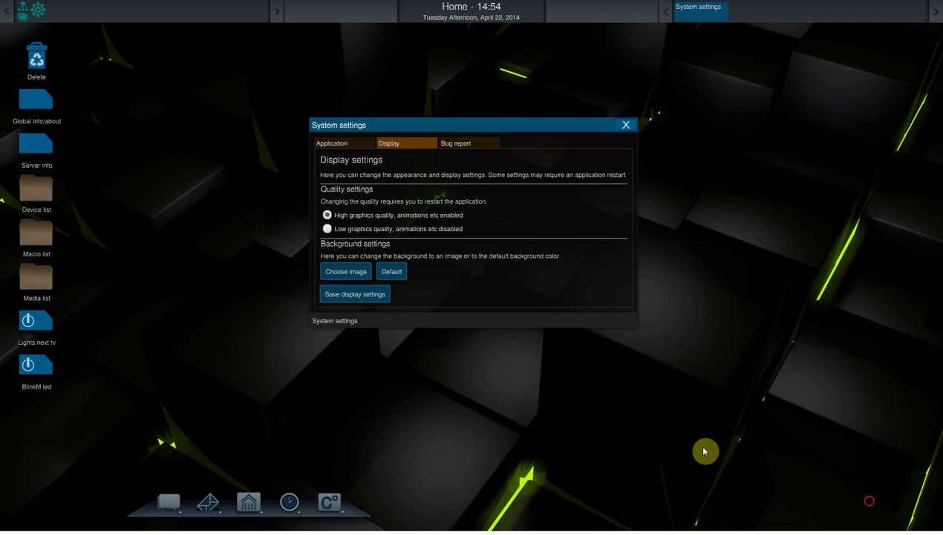
Reset the desktop background to example.jpg and close System settings.
{"action": "left_click", "coordinate": [345, 273]}
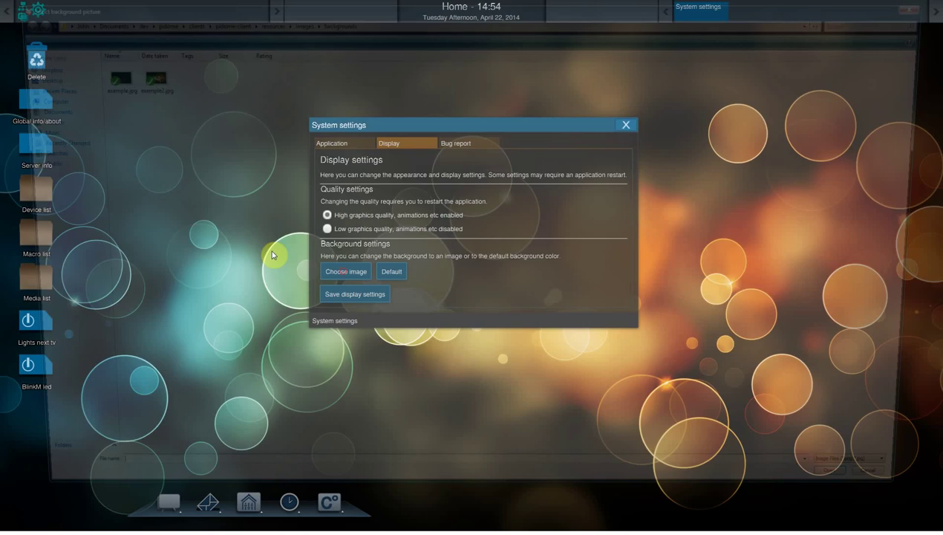
{"action": "left_click", "coordinate": [871, 502]}
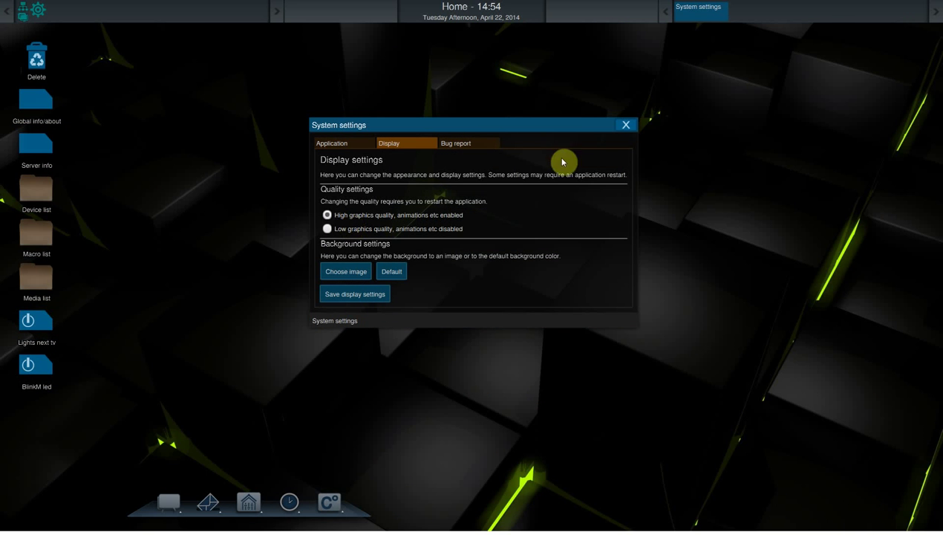
{"action": "left_click", "coordinate": [626, 126]}
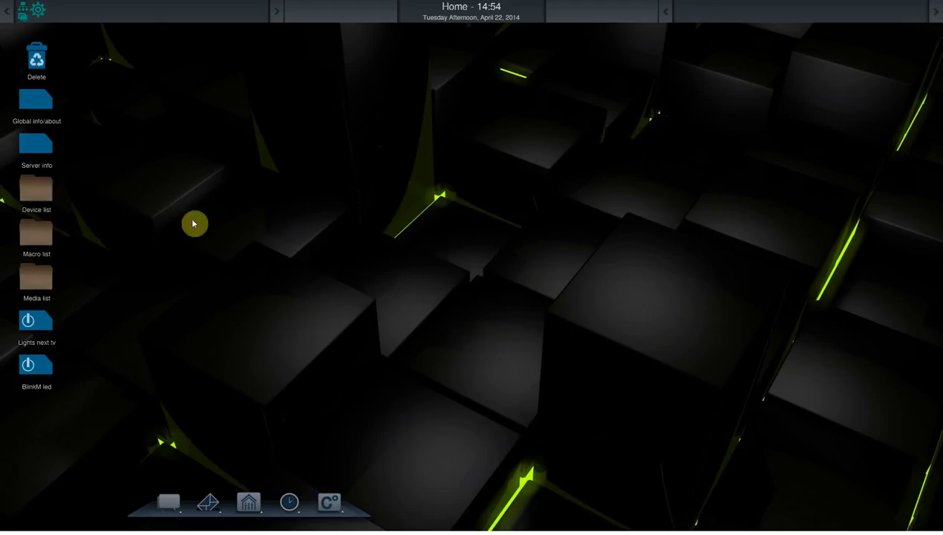
Open the Devices list and view BlinkM led, Lights next tv and Power/Water/Gas metering controls, ending on BlinkM led.
{"action": "left_click", "coordinate": [42, 193]}
{"action": "left_click", "coordinate": [503, 282]}
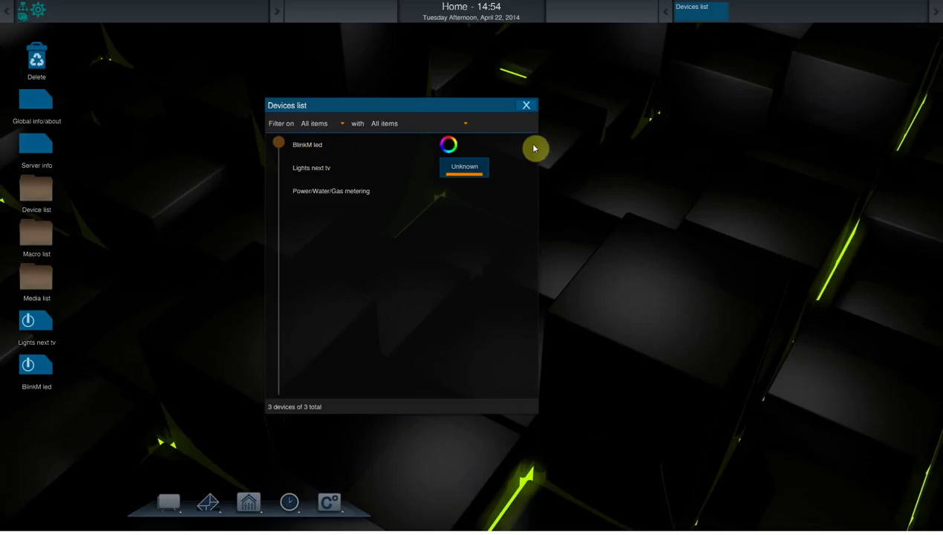
{"action": "left_click_drag", "start_coordinate": [488, 291], "coordinate": [457, 284]}
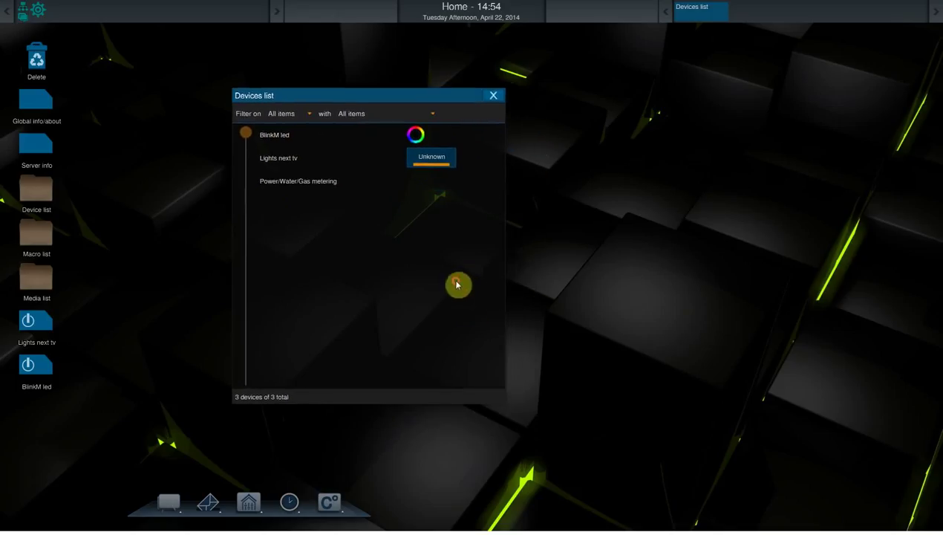
{"action": "left_click", "coordinate": [272, 137]}
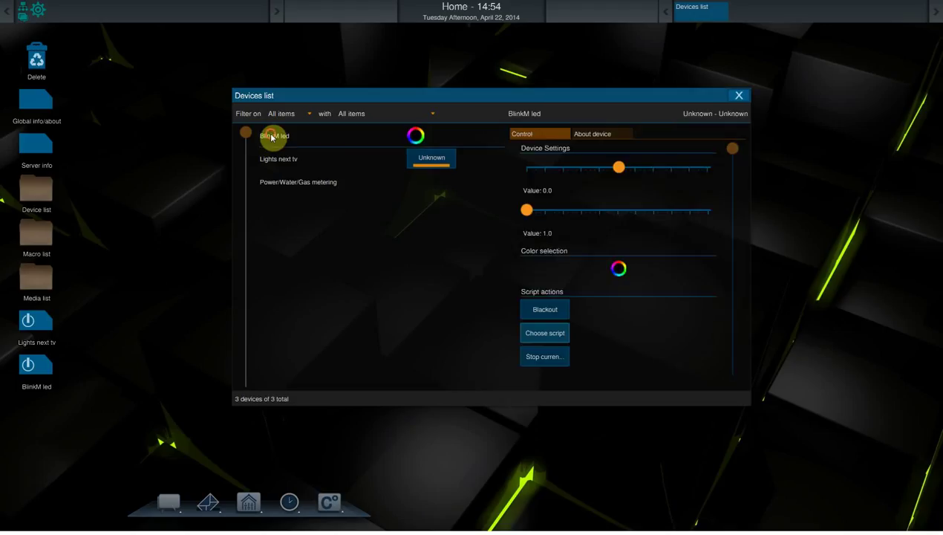
{"action": "left_click_drag", "start_coordinate": [421, 270], "coordinate": [379, 269]}
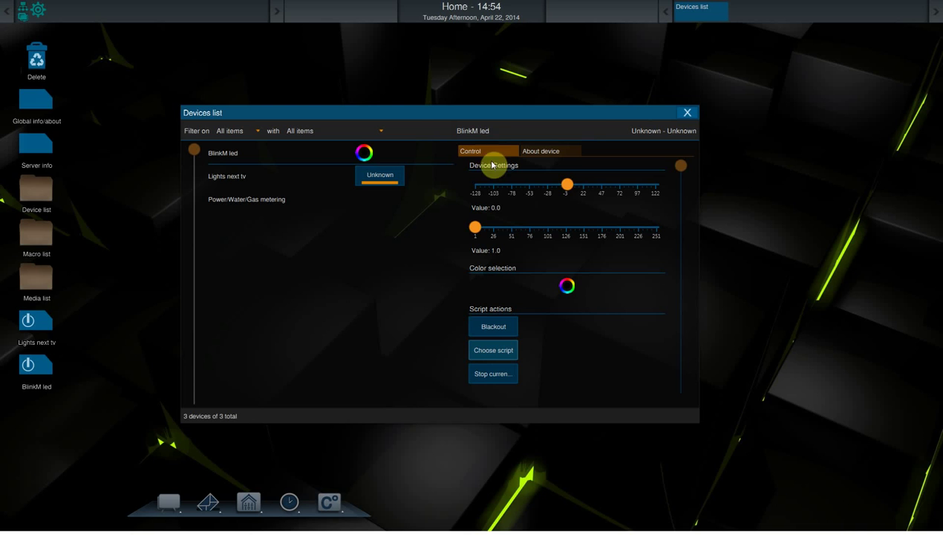
{"action": "left_click", "coordinate": [222, 176]}
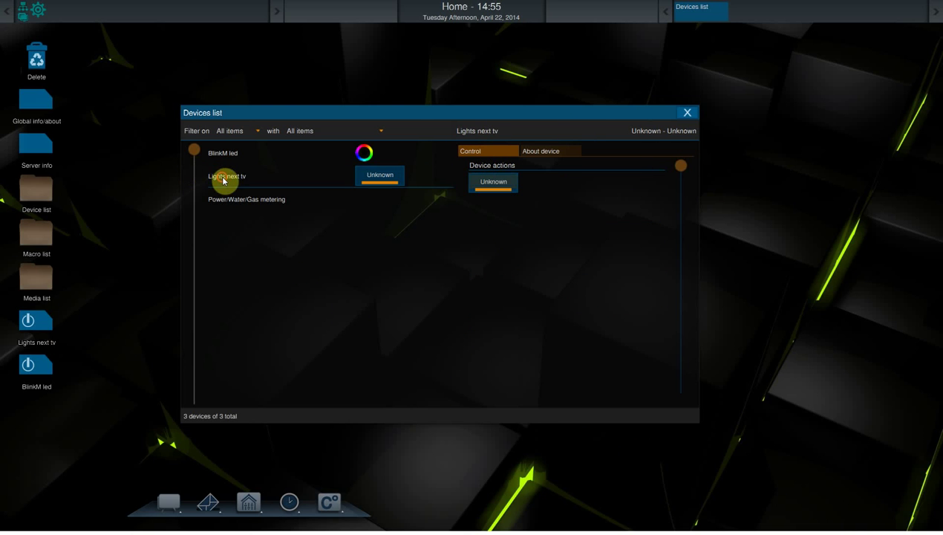
{"action": "left_click", "coordinate": [234, 202]}
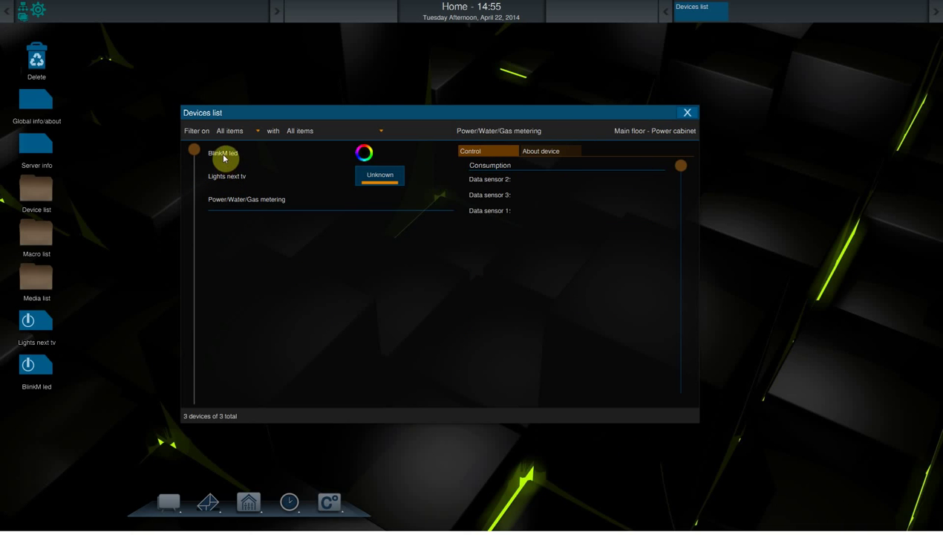
{"action": "left_click", "coordinate": [225, 154]}
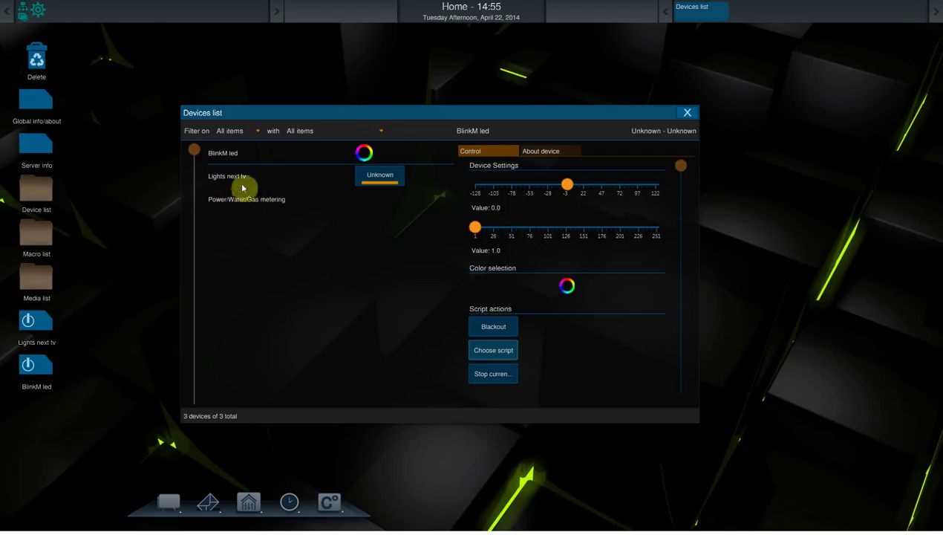
Filter devices by Category, trying Measurement devices - Water/Power/Gas and then Lighting - Common.
{"action": "left_click_drag", "start_coordinate": [400, 114], "coordinate": [407, 107]}
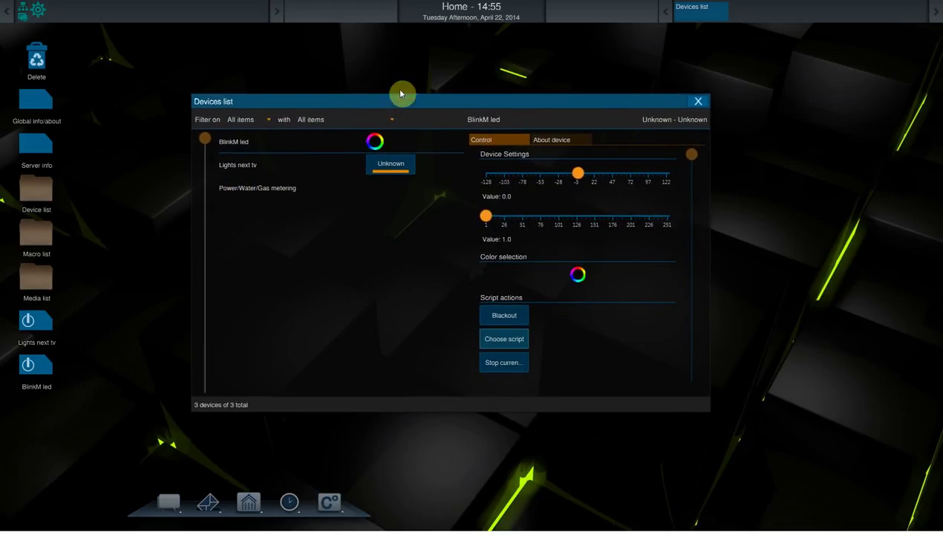
{"action": "left_click", "coordinate": [268, 123]}
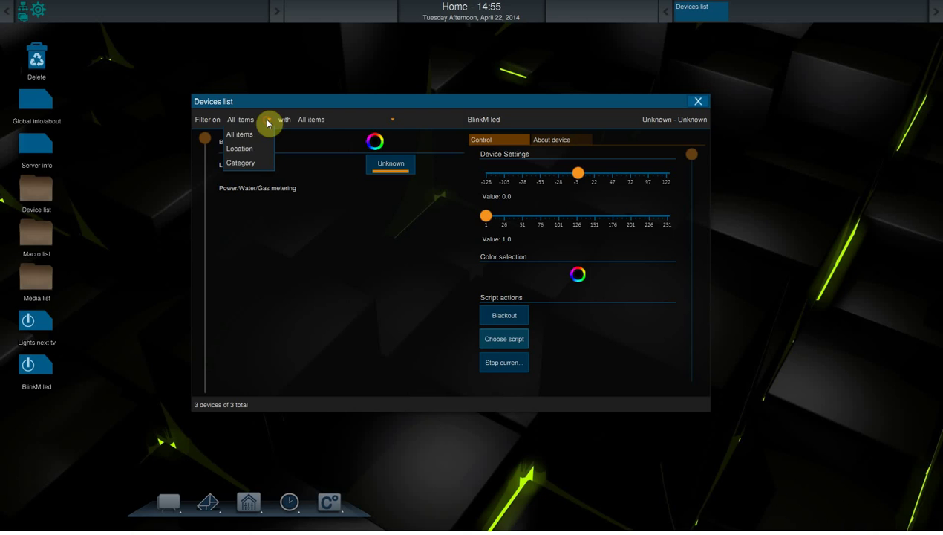
{"action": "left_click", "coordinate": [254, 163]}
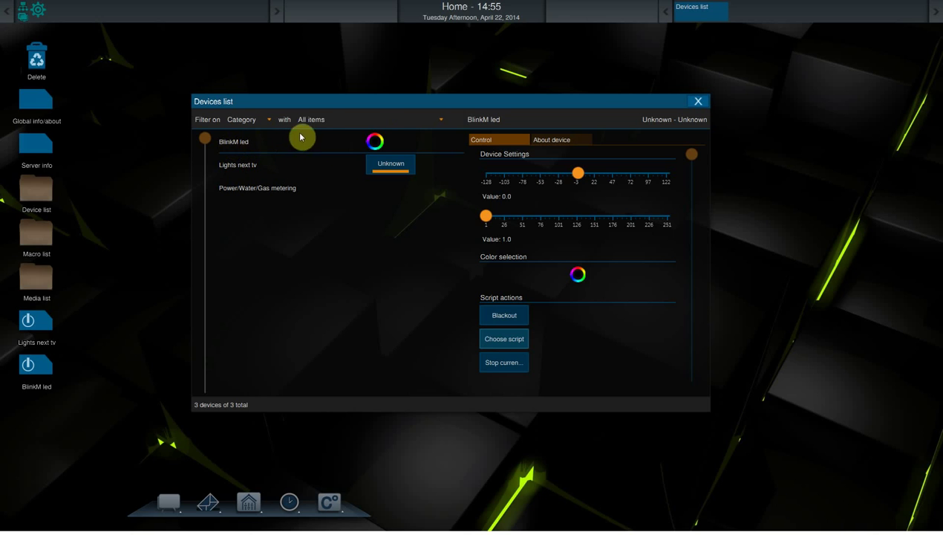
{"action": "left_click", "coordinate": [317, 124]}
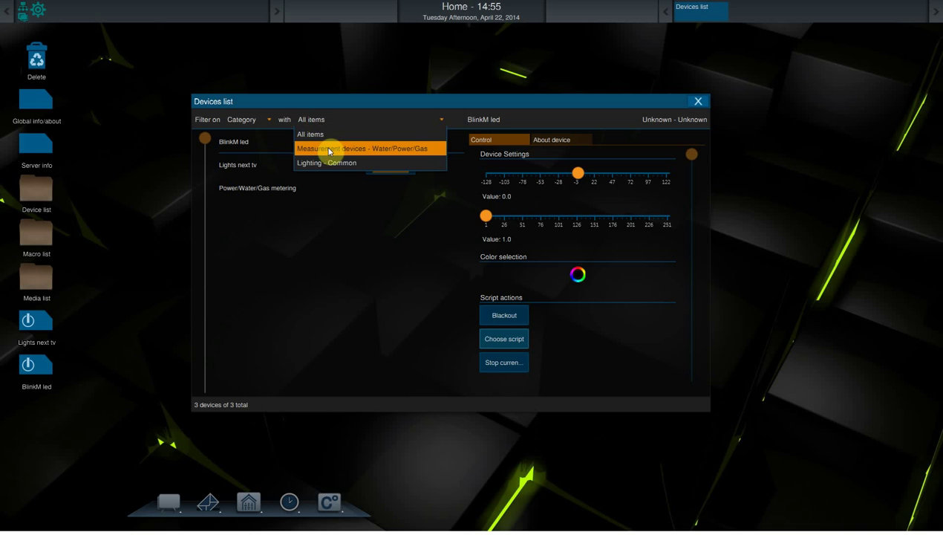
{"action": "left_click", "coordinate": [330, 149]}
{"action": "left_click", "coordinate": [244, 148]}
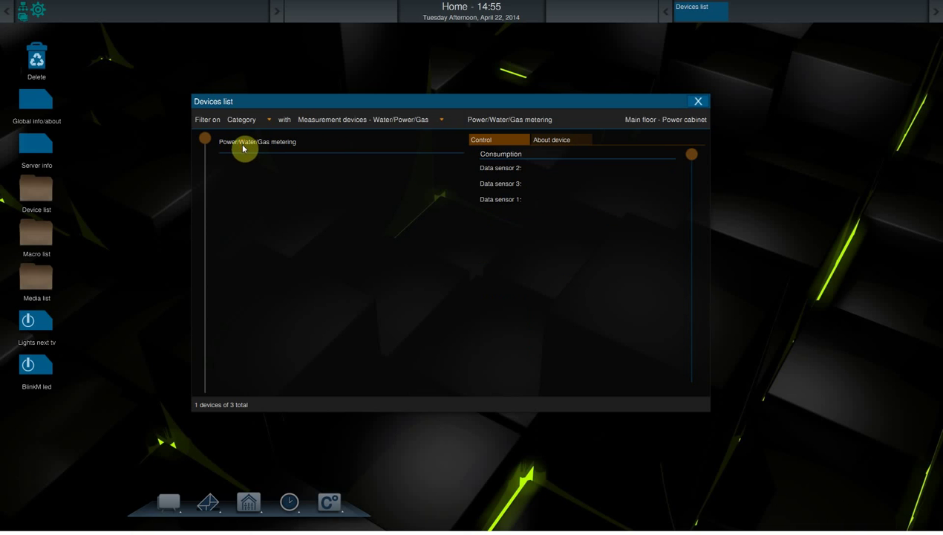
{"action": "left_click", "coordinate": [362, 120]}
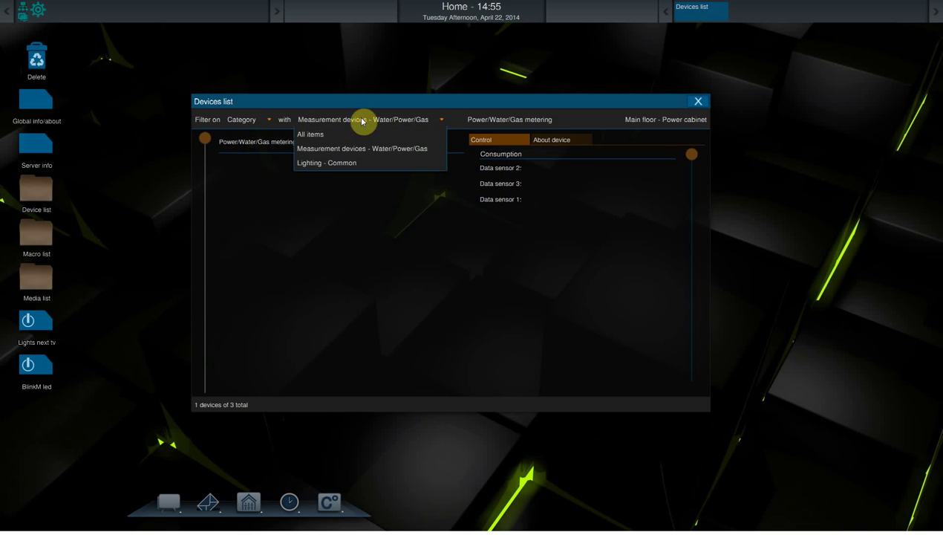
{"action": "left_click", "coordinate": [338, 163]}
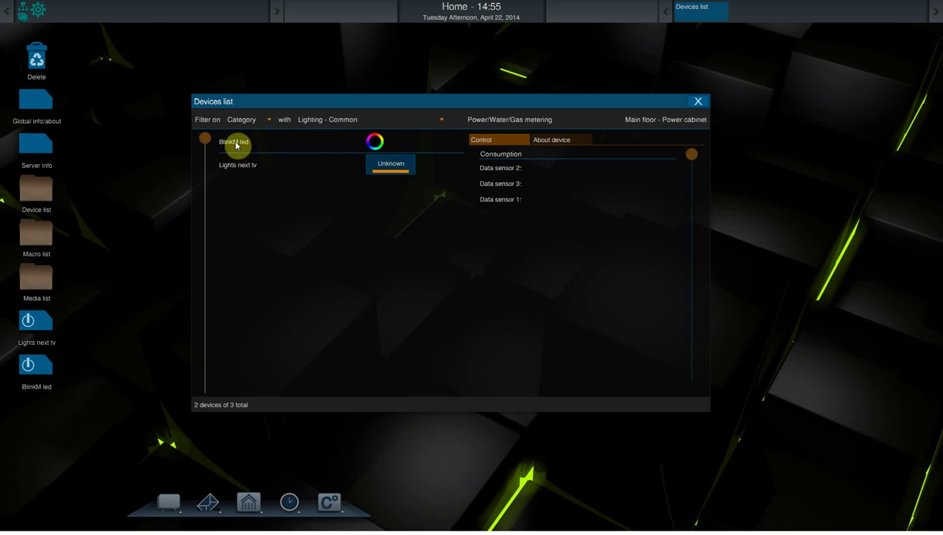
Filter by Location, trying Main floor - Power cabinet, then Unknown - Unknown, and view BlinkM led.
{"action": "left_click", "coordinate": [248, 120]}
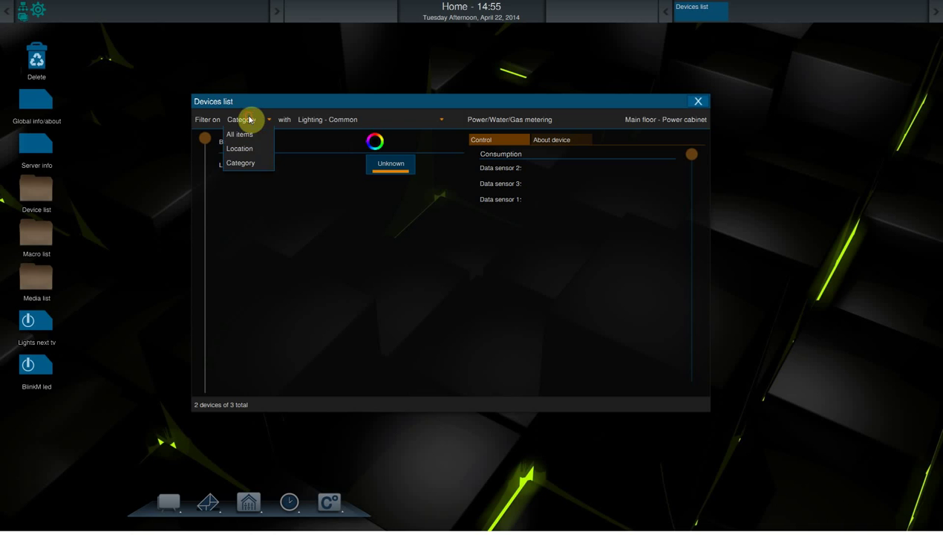
{"action": "left_click", "coordinate": [255, 148]}
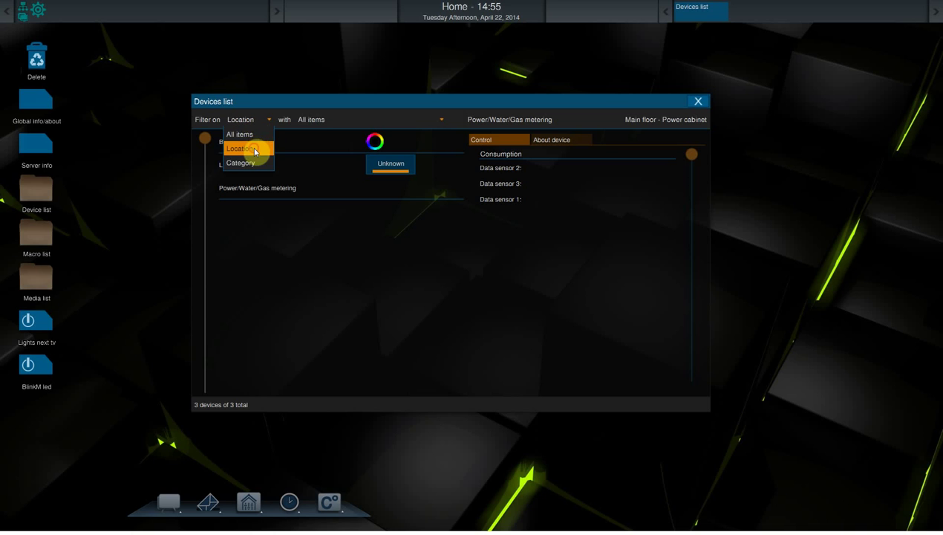
{"action": "left_click", "coordinate": [306, 121]}
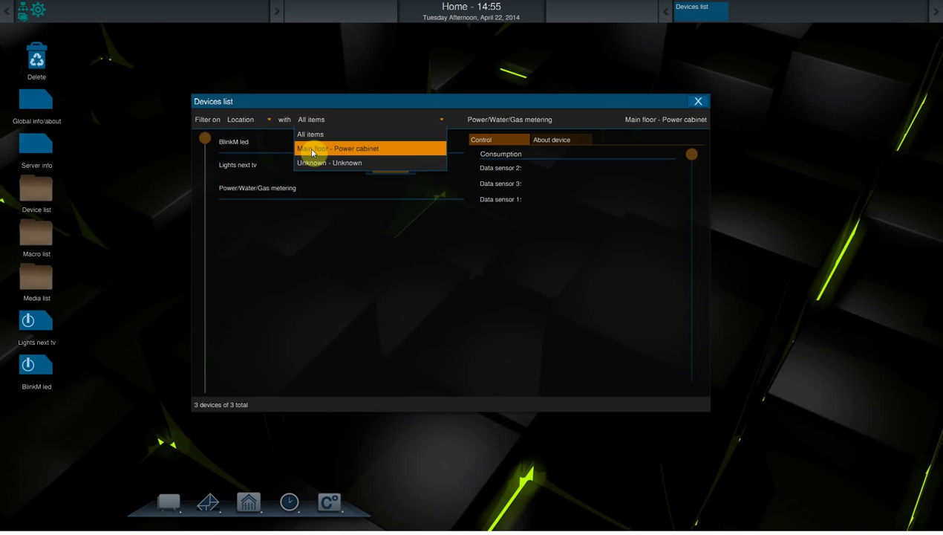
{"action": "left_click", "coordinate": [313, 151]}
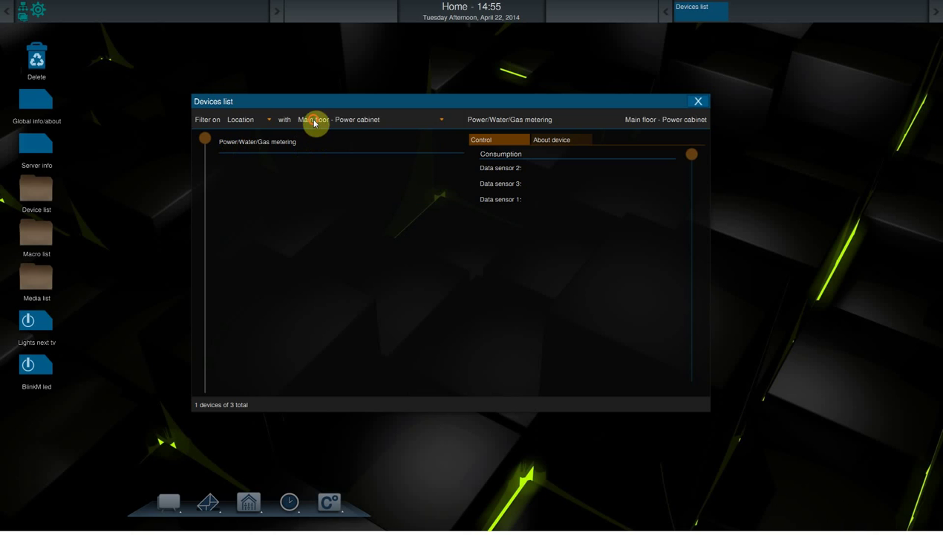
{"action": "left_click", "coordinate": [314, 124]}
{"action": "left_click", "coordinate": [315, 164]}
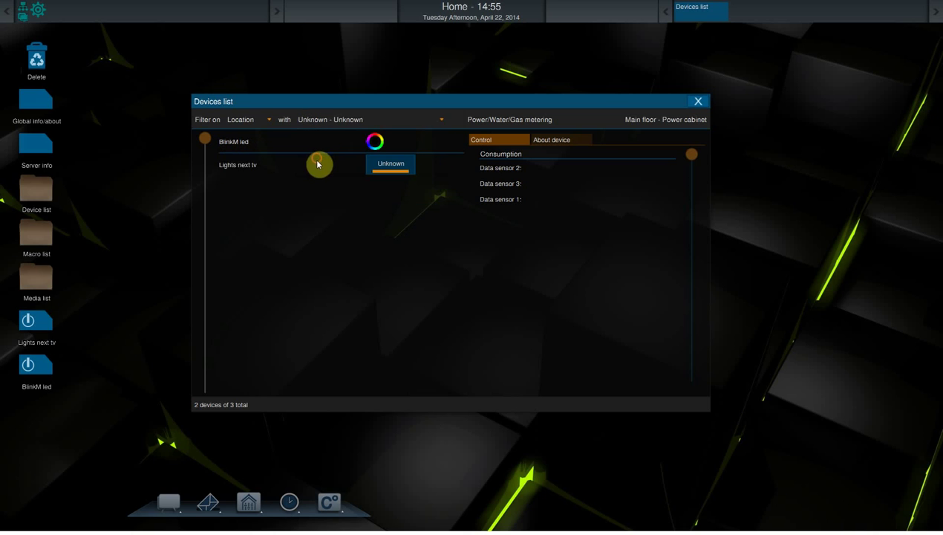
{"action": "left_click", "coordinate": [246, 170]}
{"action": "left_click", "coordinate": [241, 145]}
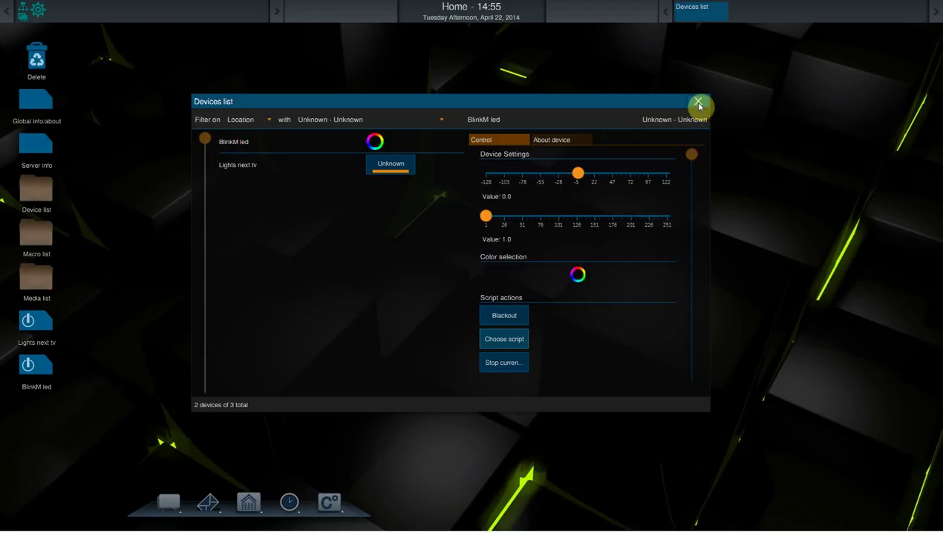
{"action": "left_click_drag", "start_coordinate": [482, 101], "coordinate": [461, 100]}
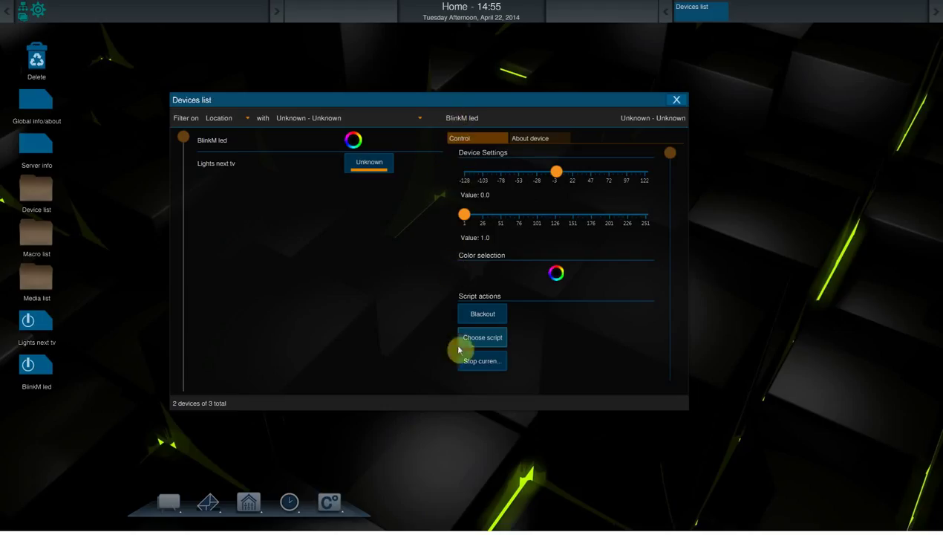
{"action": "left_click_drag", "start_coordinate": [587, 100], "coordinate": [514, 54]}
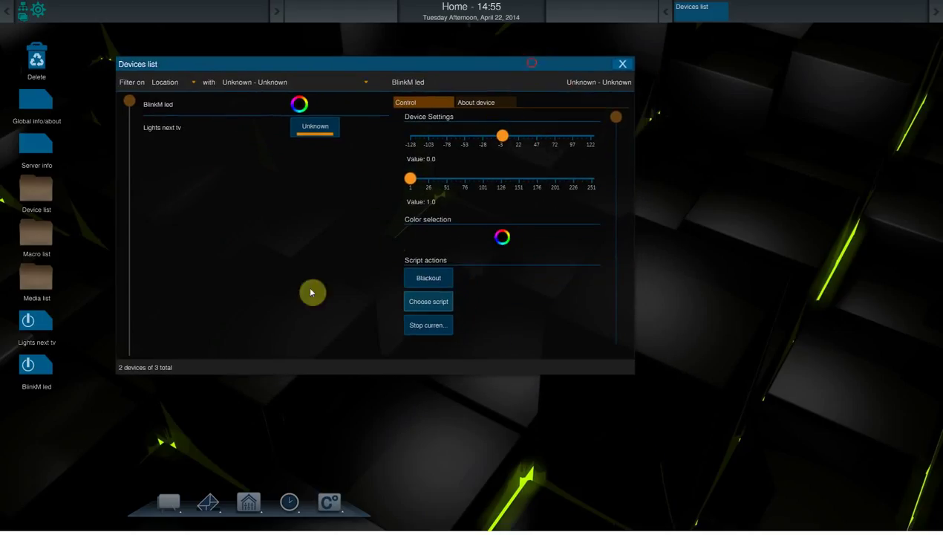
{"action": "double_click", "coordinate": [34, 369]}
{"action": "left_click_drag", "start_coordinate": [524, 385], "coordinate": [825, 321]}
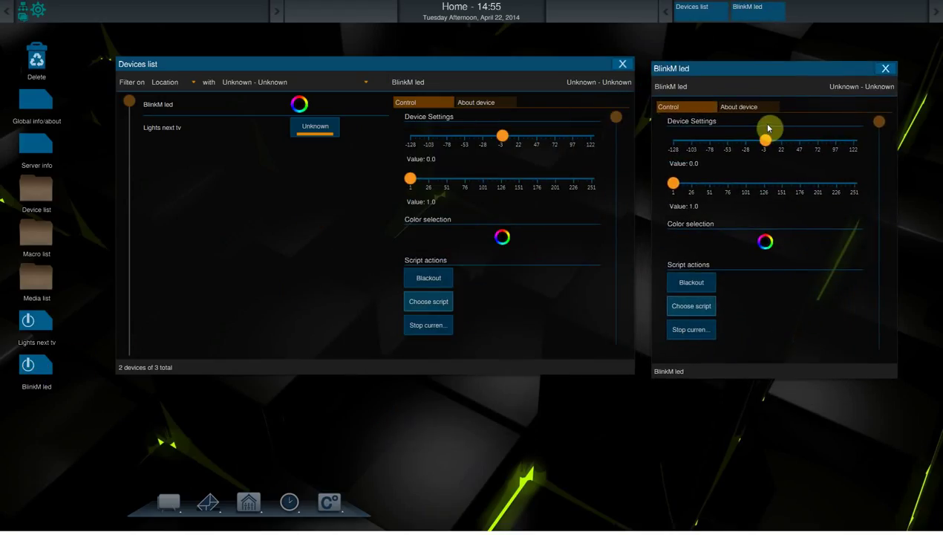
{"action": "left_click_drag", "start_coordinate": [811, 297], "coordinate": [777, 352]}
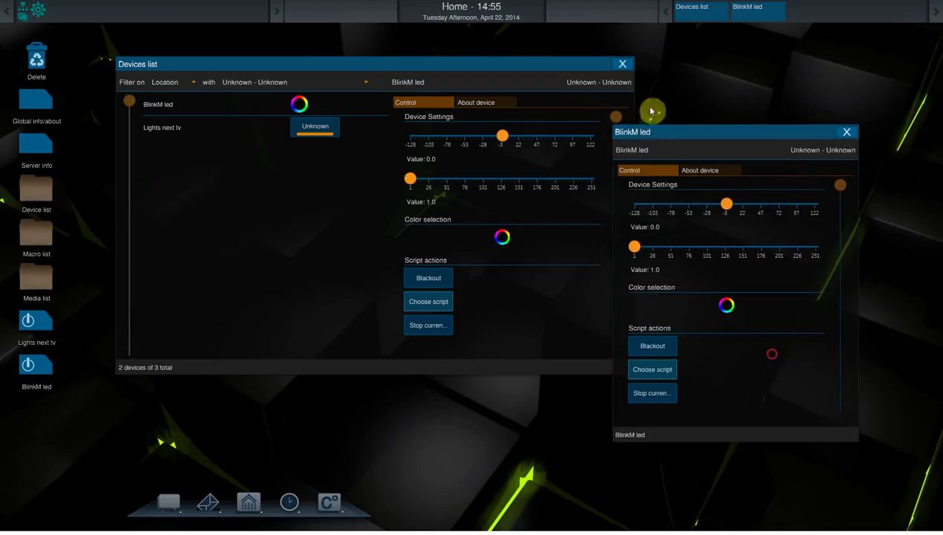
{"action": "left_click_drag", "start_coordinate": [706, 134], "coordinate": [746, 75]}
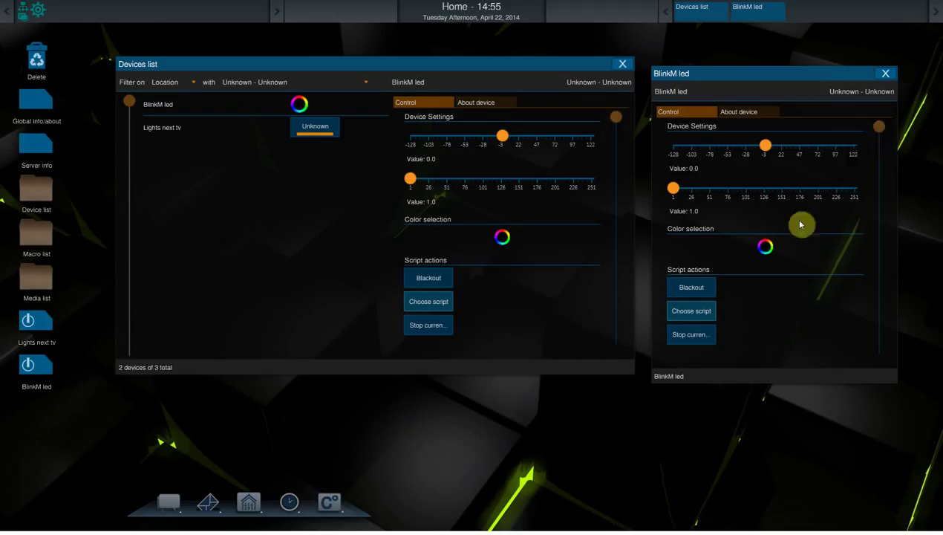
{"action": "mouse_move", "coordinate": [882, 132]}
{"action": "left_mouse_down"}
{"action": "mouse_move", "coordinate": [884, 164]}
{"action": "mouse_move", "coordinate": [871, 136]}
{"action": "left_mouse_up"}
{"action": "left_click", "coordinate": [766, 122]}
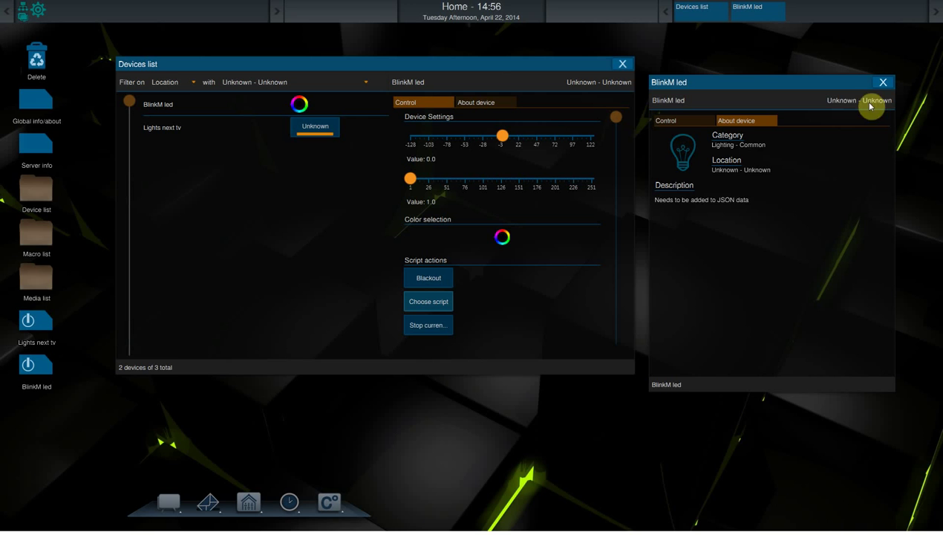
{"action": "left_click_drag", "start_coordinate": [842, 260], "coordinate": [826, 281]}
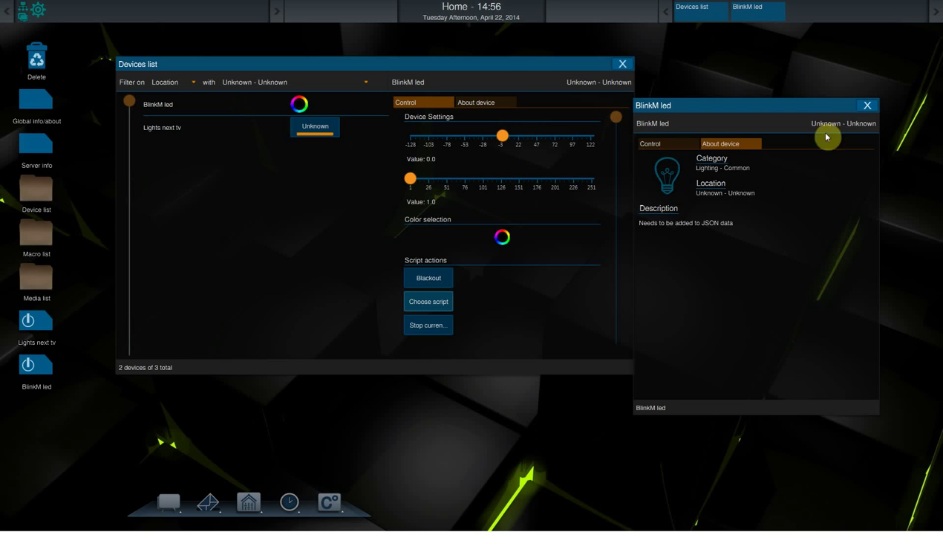
{"action": "left_click", "coordinate": [867, 106]}
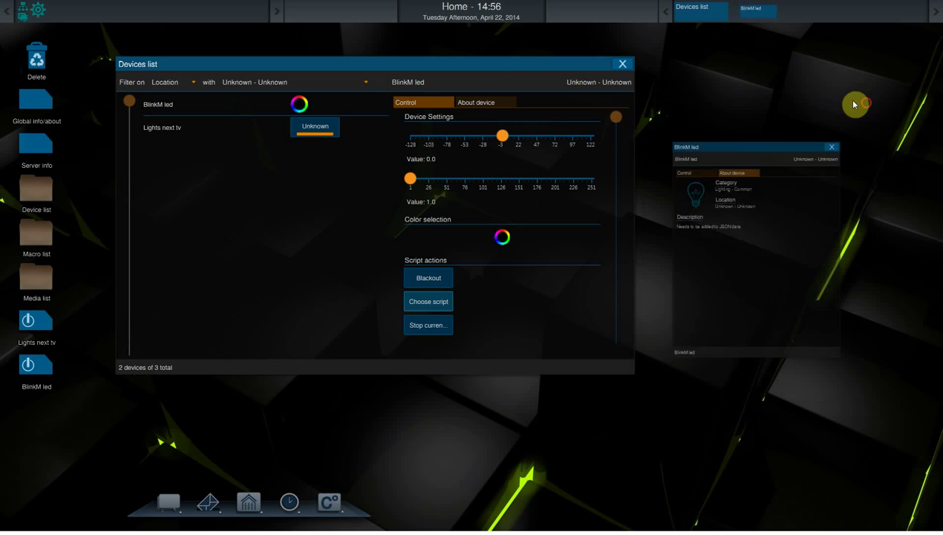
Close the Devices list, open All media, and filter it by Player type to XBMC only.
{"action": "left_click", "coordinate": [625, 64]}
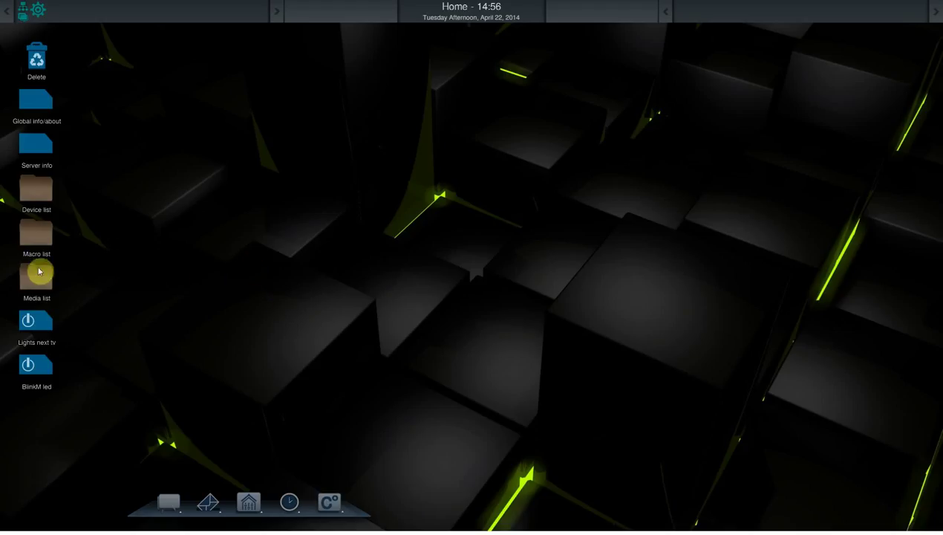
{"action": "left_click", "coordinate": [37, 283]}
{"action": "left_click_drag", "start_coordinate": [497, 301], "coordinate": [477, 249]}
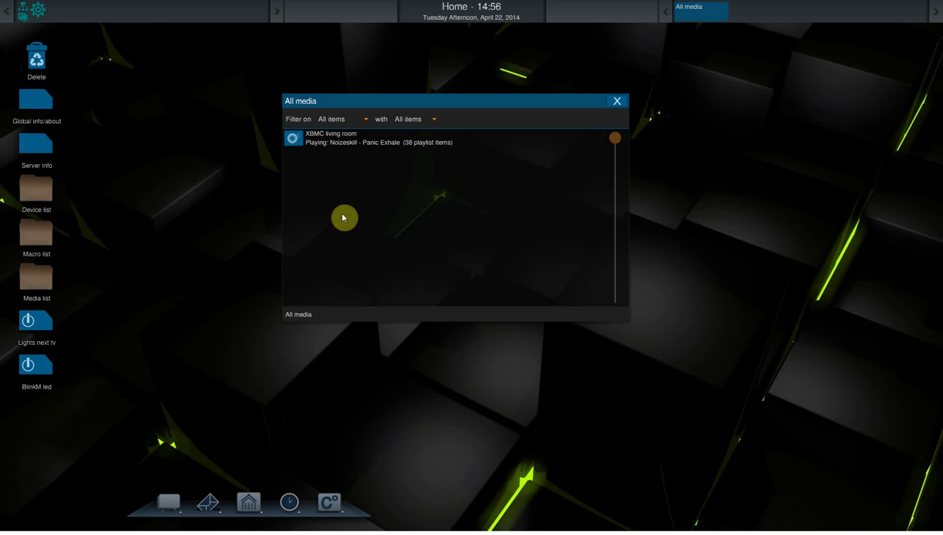
{"action": "left_click", "coordinate": [333, 118]}
{"action": "left_click", "coordinate": [338, 158]}
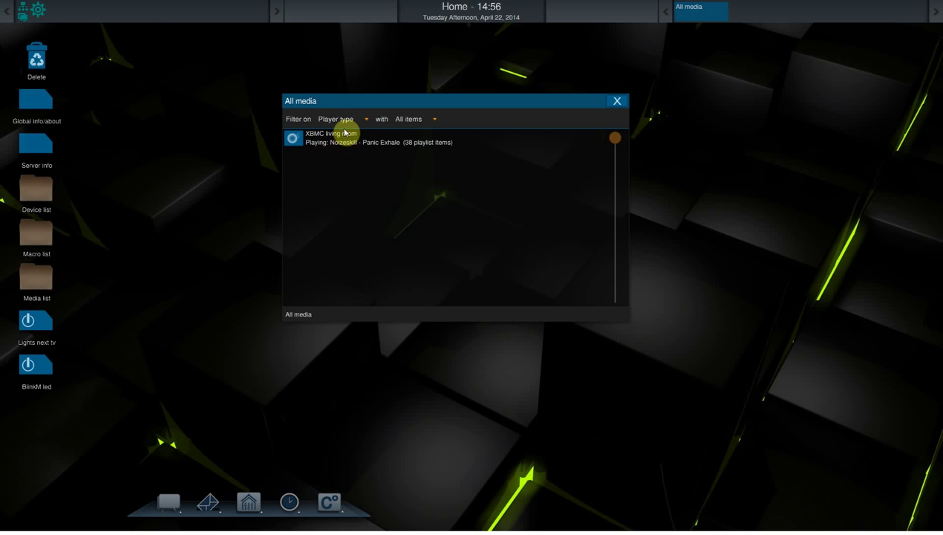
{"action": "left_click", "coordinate": [408, 120]}
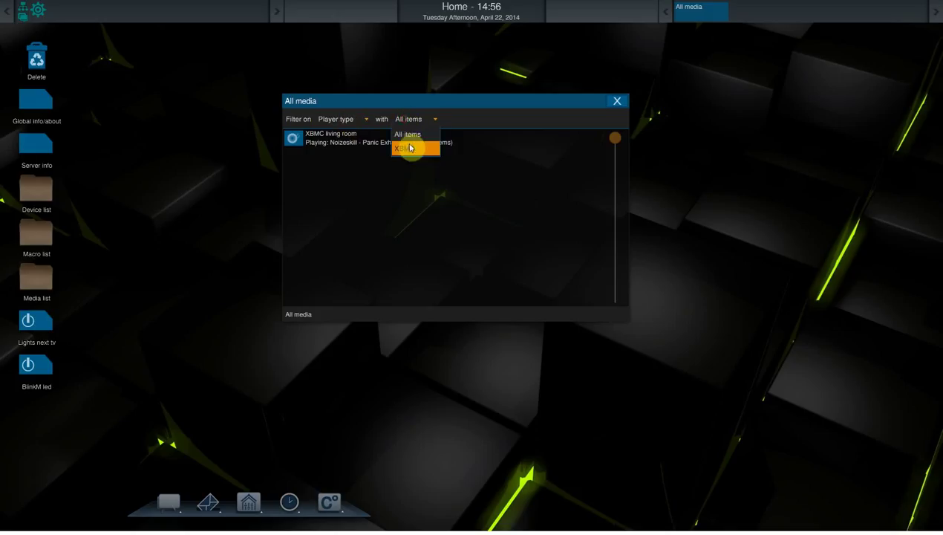
{"action": "left_click", "coordinate": [411, 149]}
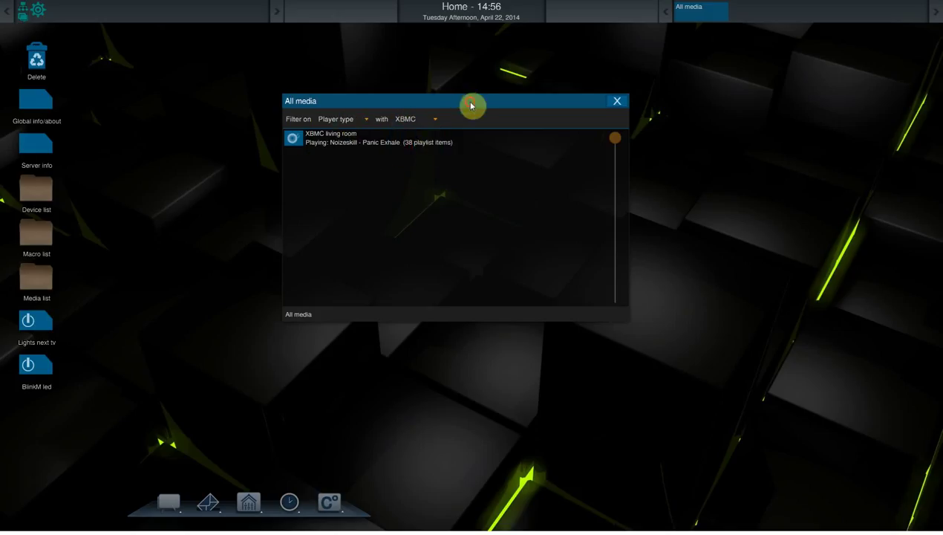
Open the XBMC living room player, then close it and the All media window.
{"action": "left_click_drag", "start_coordinate": [471, 106], "coordinate": [466, 121]}
{"action": "left_click", "coordinate": [326, 156]}
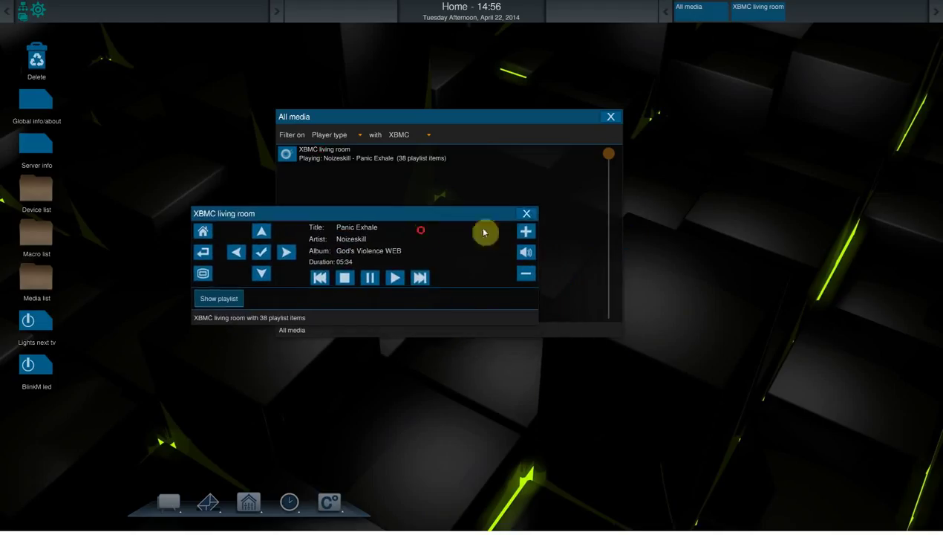
{"action": "left_click", "coordinate": [523, 191]}
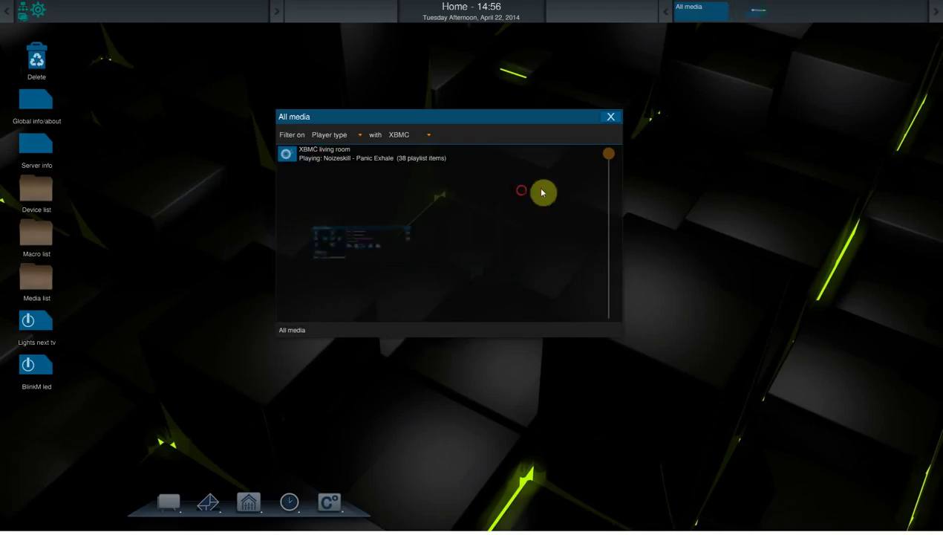
{"action": "left_click", "coordinate": [608, 117]}
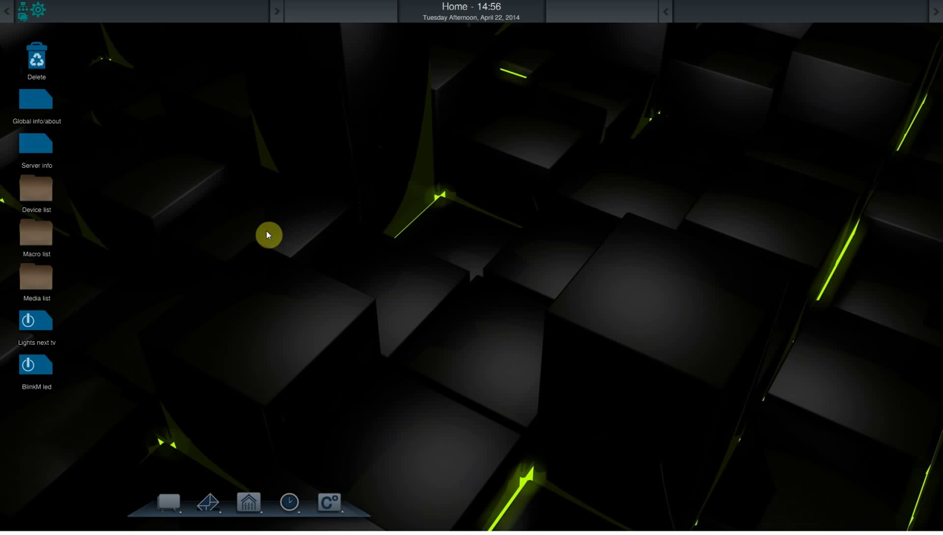
{"action": "left_click", "coordinate": [31, 318]}
{"action": "left_click", "coordinate": [31, 319]}
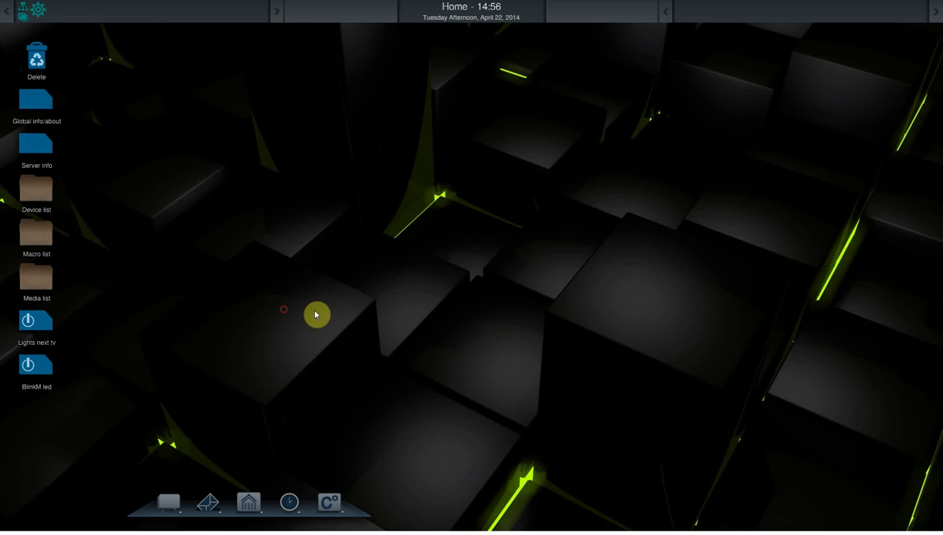
In the browser, go to the Device management > Devices page.
{"action": "key", "text": "alt+Tab"}
{"action": "key", "text": "alt+Tab"}
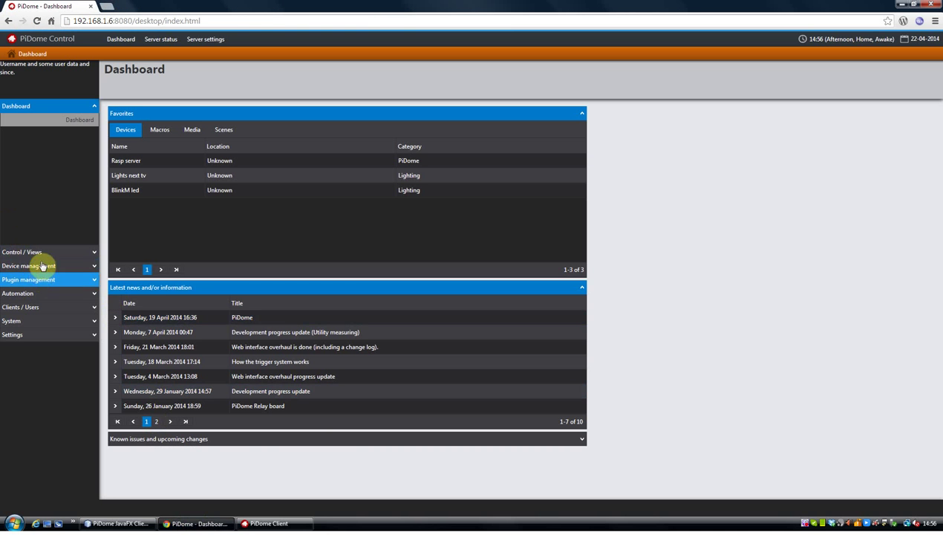
{"action": "left_click", "coordinate": [42, 265]}
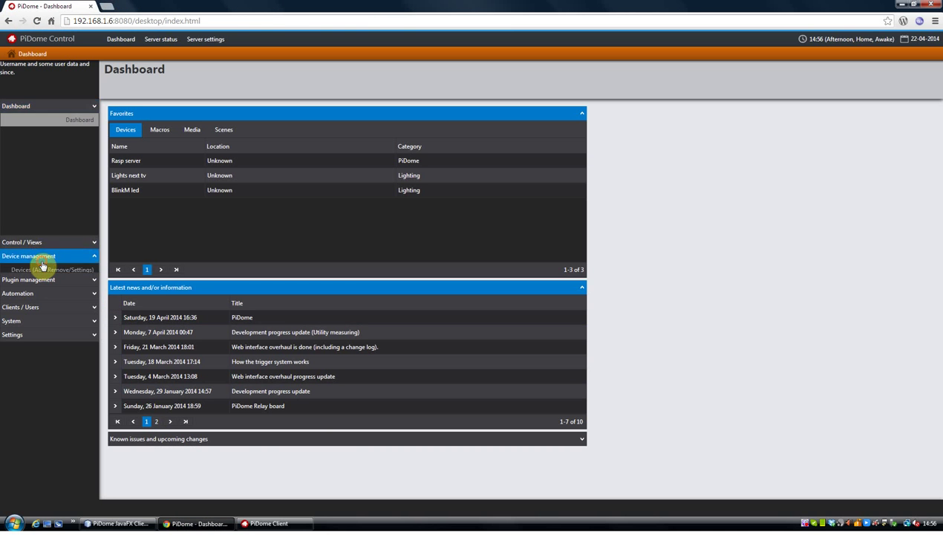
{"action": "left_click", "coordinate": [67, 147]}
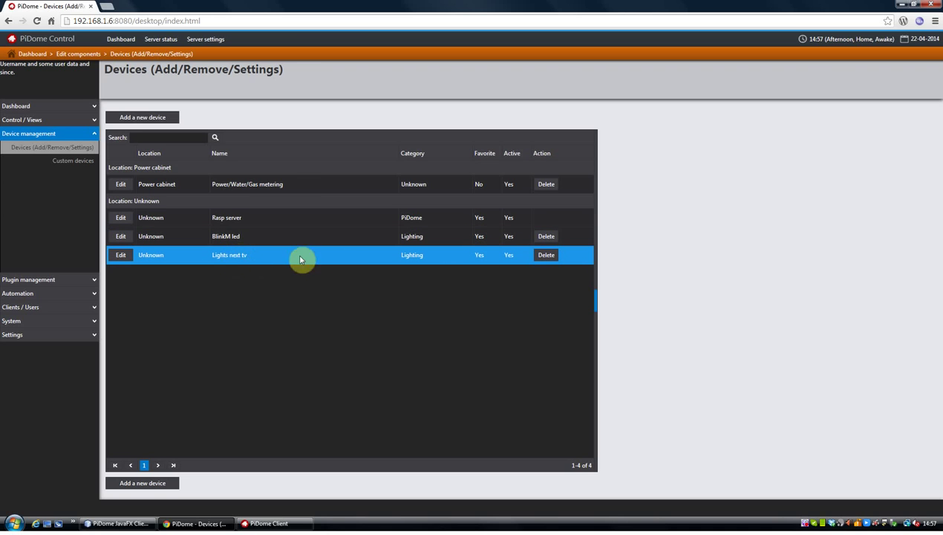
{"action": "left_click", "coordinate": [309, 524]}
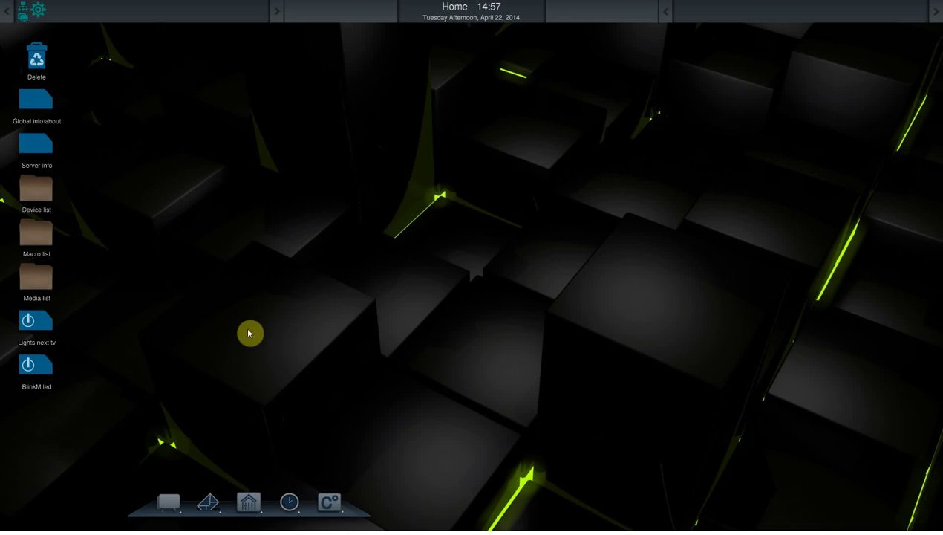
{"action": "key", "text": "alt+Tab"}
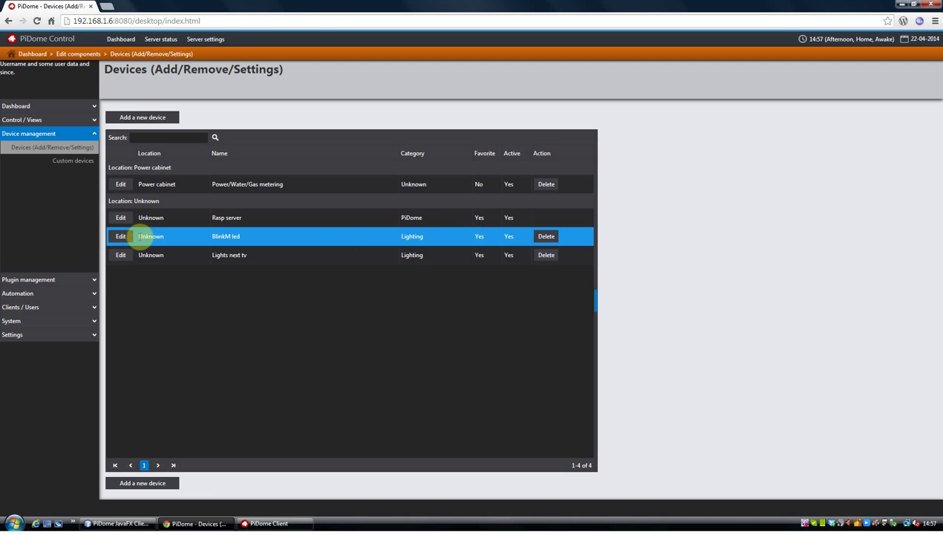
Edit BlinkM led, set Favorite to No, and save the device.
{"action": "left_click", "coordinate": [121, 236]}
{"action": "left_click", "coordinate": [483, 213]}
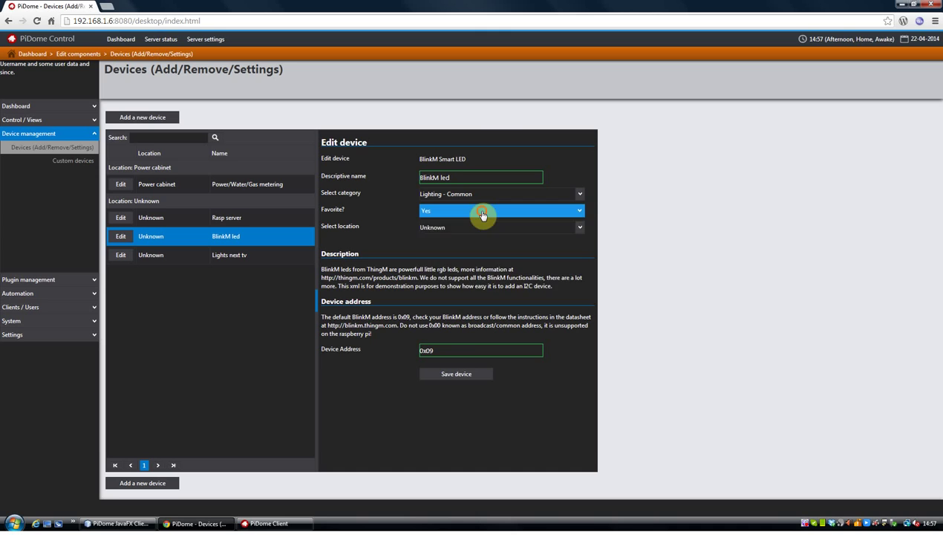
{"action": "left_click", "coordinate": [475, 227]}
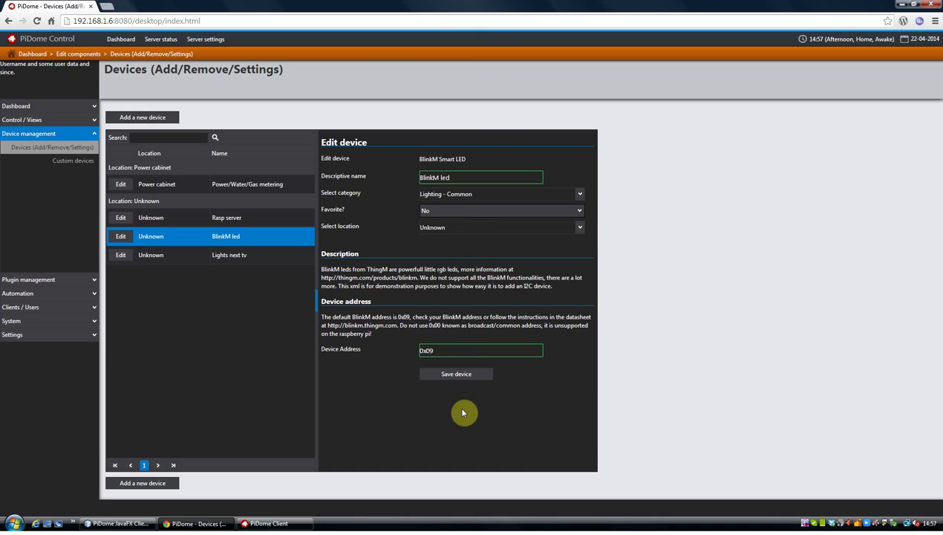
{"action": "left_click", "coordinate": [451, 372]}
{"action": "left_click", "coordinate": [387, 291]}
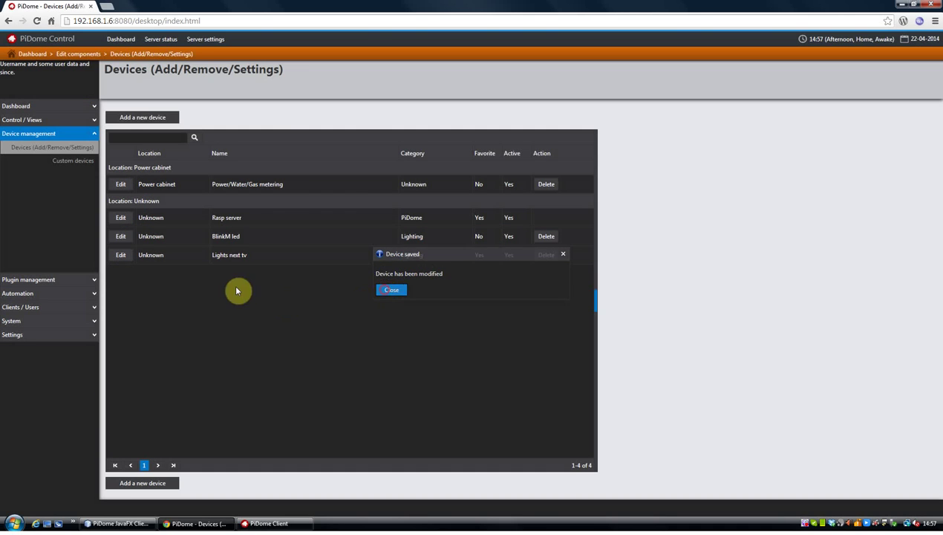
Edit Lights next tv, set Favorite to No, and save the device.
{"action": "left_click", "coordinate": [120, 254]}
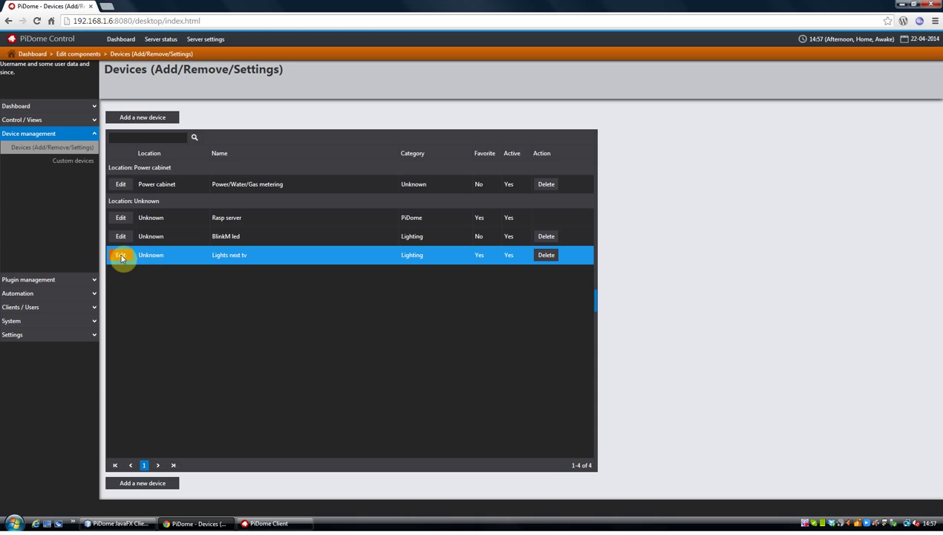
{"action": "left_click", "coordinate": [482, 212]}
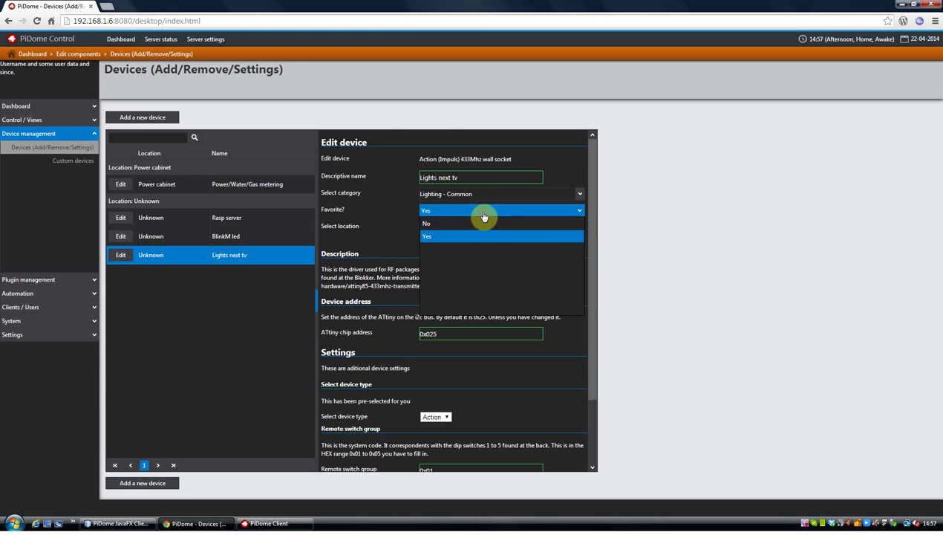
{"action": "left_click", "coordinate": [472, 222]}
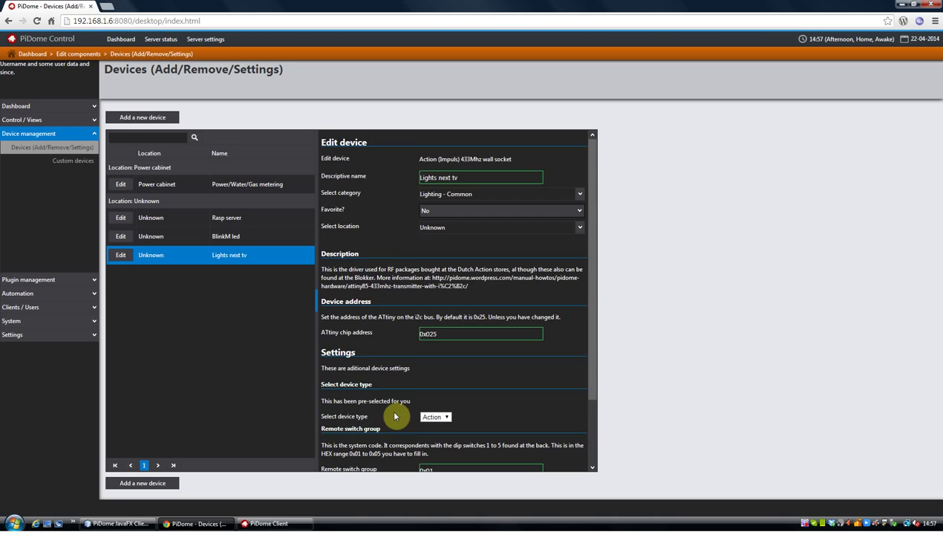
{"action": "scroll", "coordinate": [397, 408], "scroll_direction": "down", "scroll_amount": 2}
{"action": "left_click", "coordinate": [451, 460]}
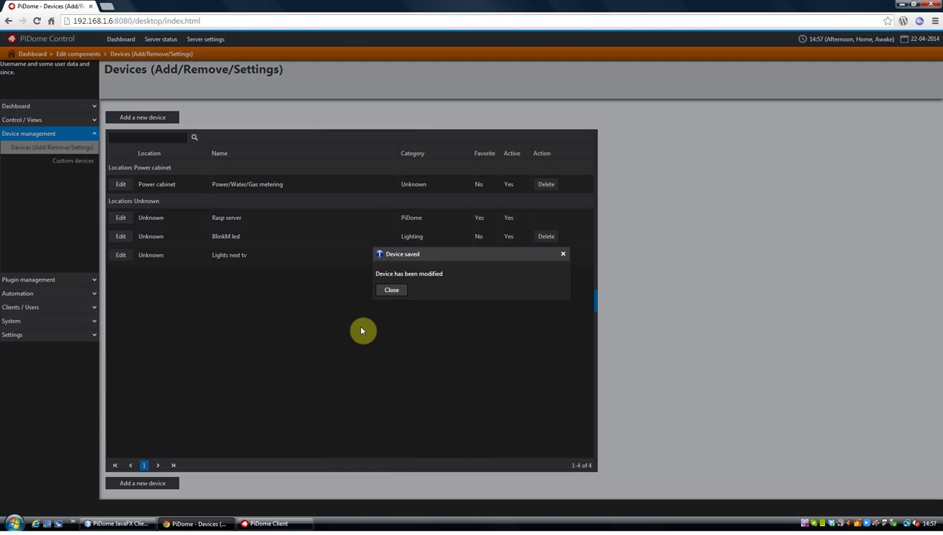
{"action": "left_click", "coordinate": [391, 290]}
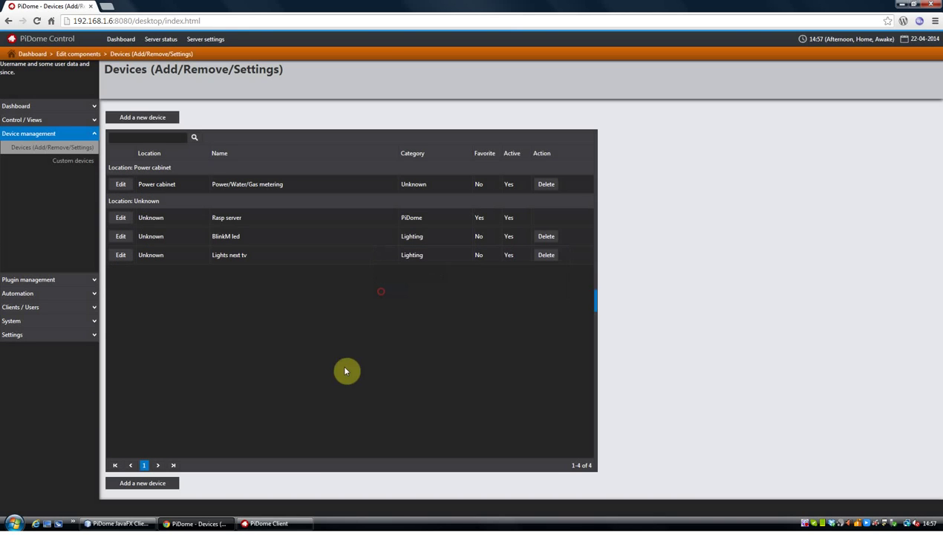
Back in PiDome client, open the Devices list and drag BlinkM led onto the desktop as a shortcut.
{"action": "left_click", "coordinate": [279, 524]}
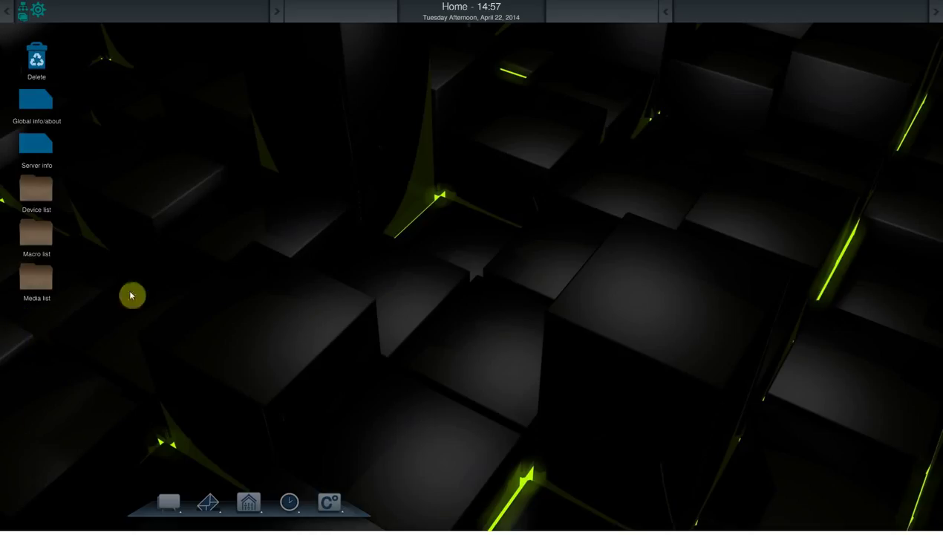
{"action": "double_click", "coordinate": [37, 191]}
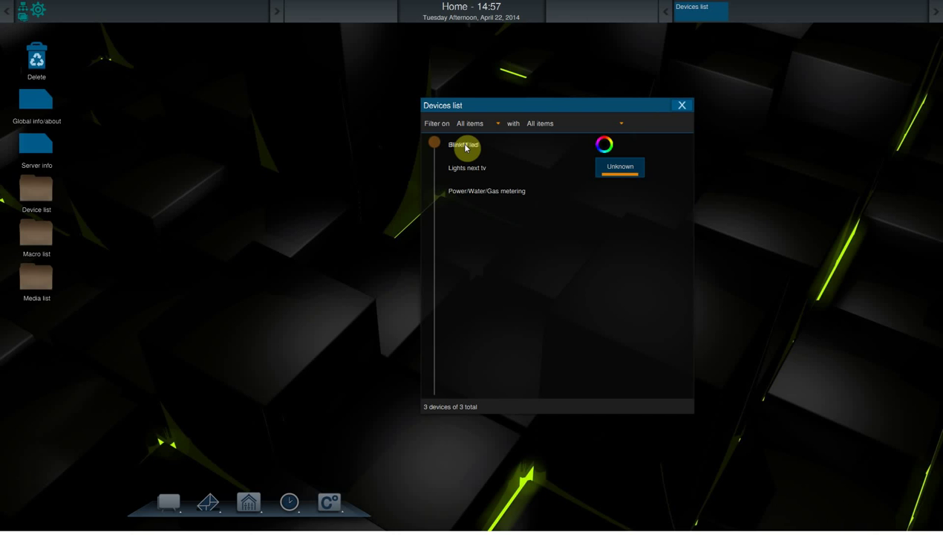
{"action": "left_click_drag", "start_coordinate": [466, 147], "coordinate": [39, 336]}
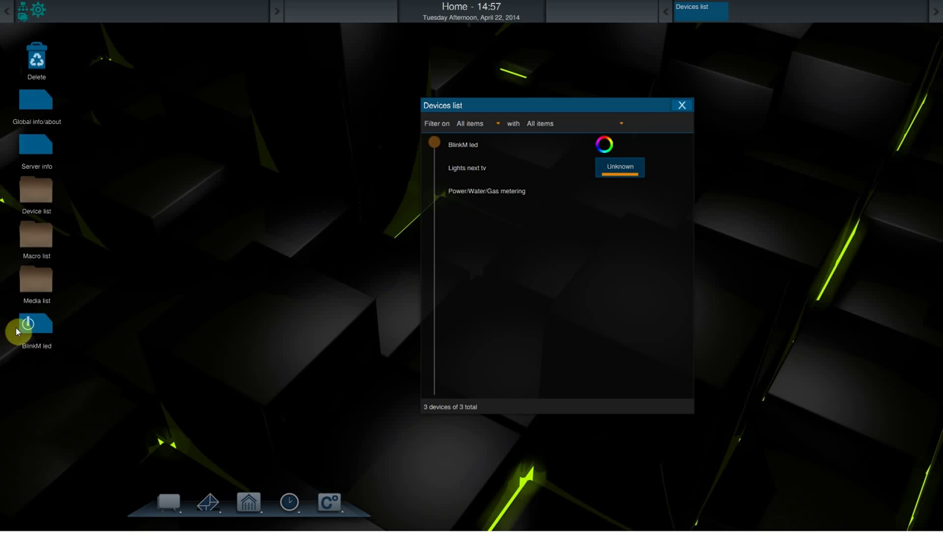
Reload the web Devices table showing BlinkM led as Favorite Yes, then return to the PiDome client.
{"action": "key", "text": "alt+Tab"}
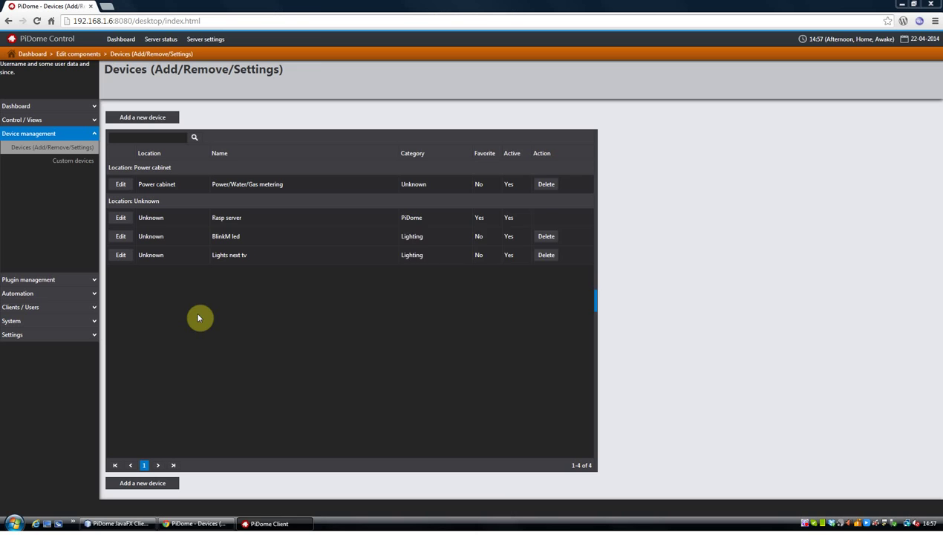
{"action": "left_click", "coordinate": [66, 151]}
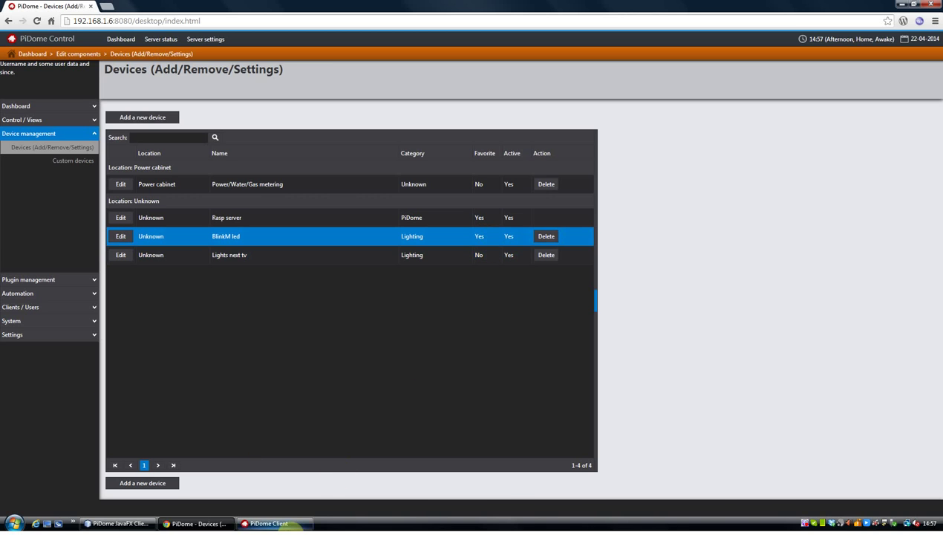
{"action": "left_click", "coordinate": [287, 524]}
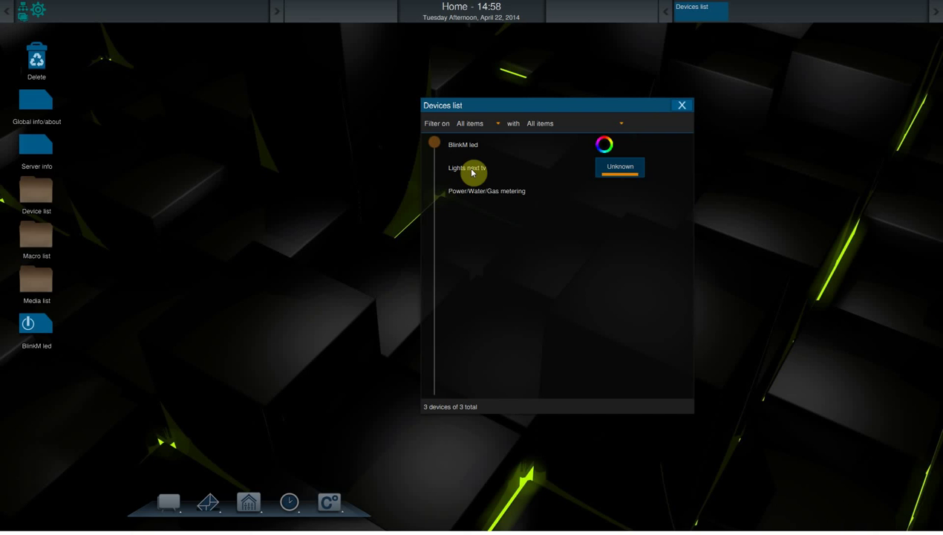
Add a Lights next tv shortcut to the desktop and refresh the web Devices page.
{"action": "left_click_drag", "start_coordinate": [472, 173], "coordinate": [40, 388]}
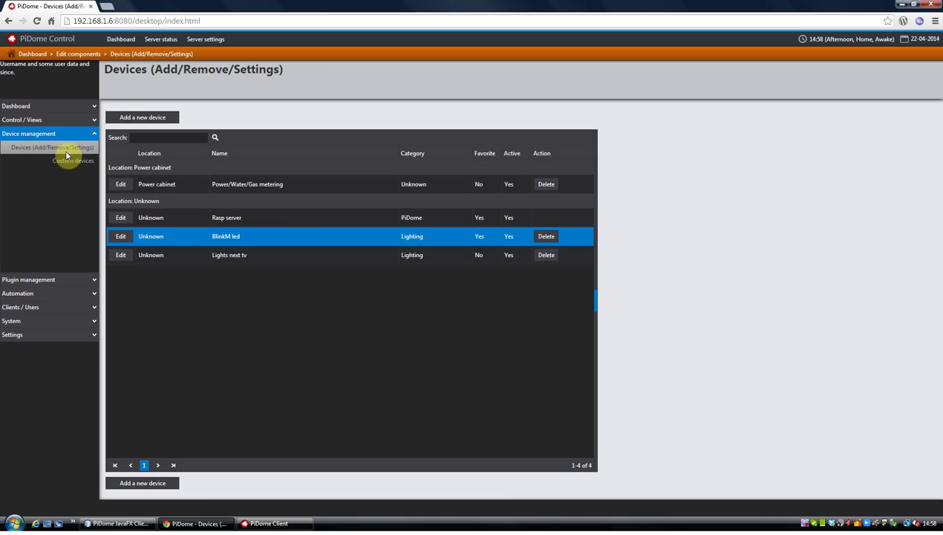
{"action": "left_click", "coordinate": [70, 148]}
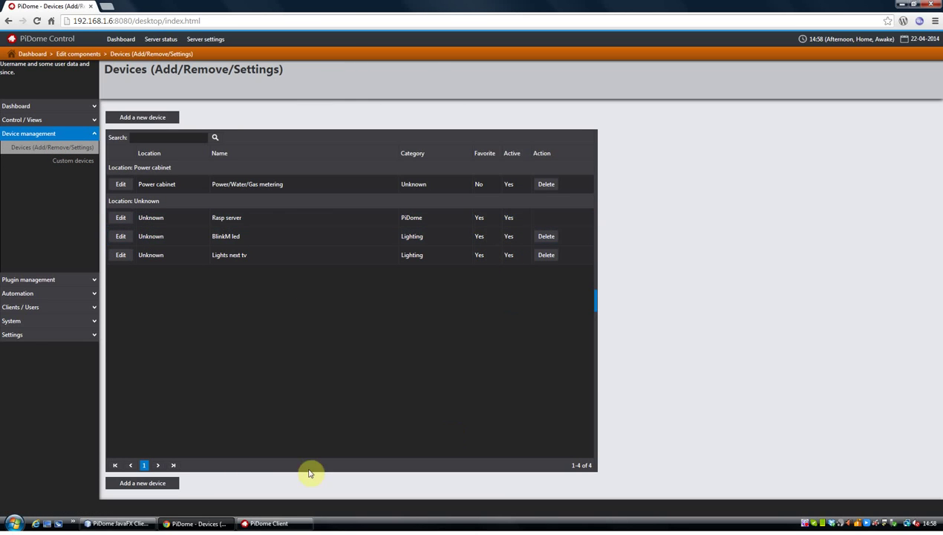
{"action": "left_click", "coordinate": [288, 522]}
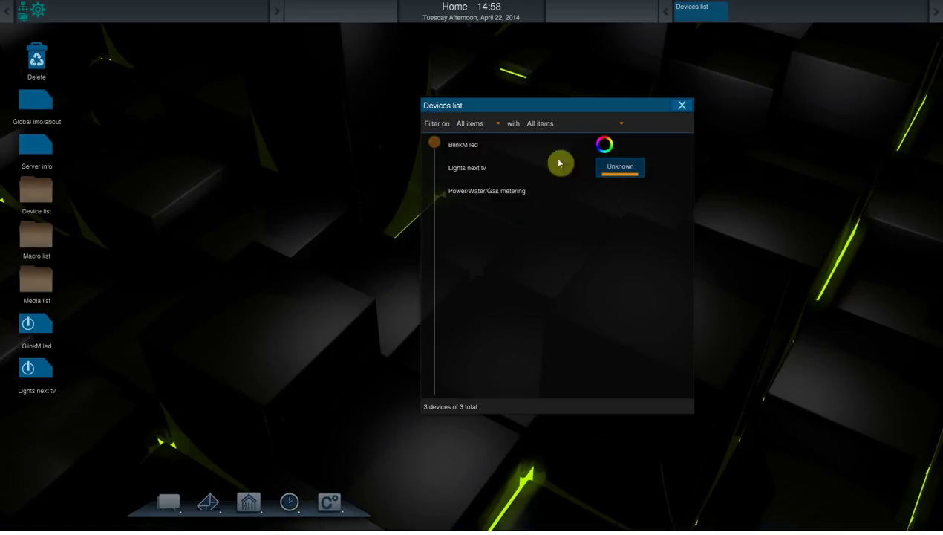
Check Lights next tv details from the Devices list and its new shortcut, then close both windows.
{"action": "left_click_drag", "start_coordinate": [562, 245], "coordinate": [398, 212]}
{"action": "left_click", "coordinate": [318, 140]}
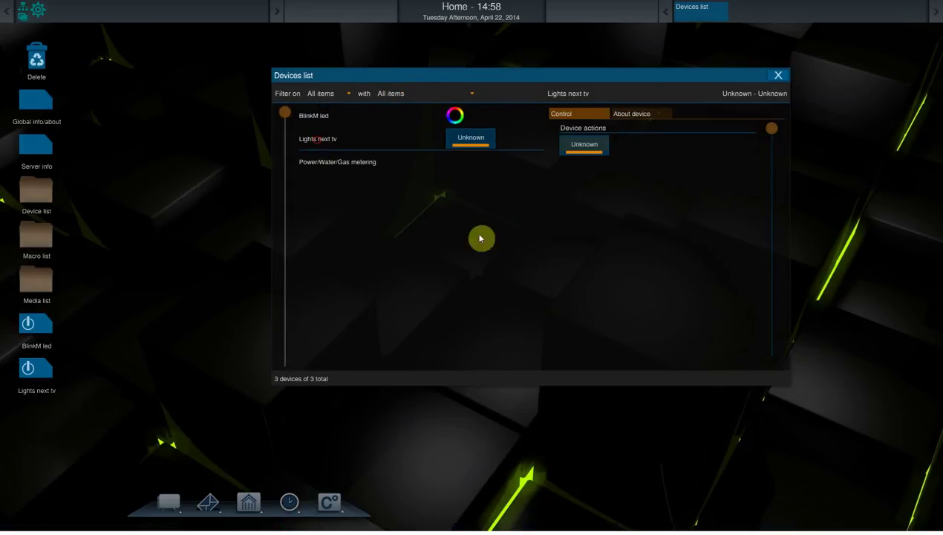
{"action": "left_click", "coordinate": [35, 368]}
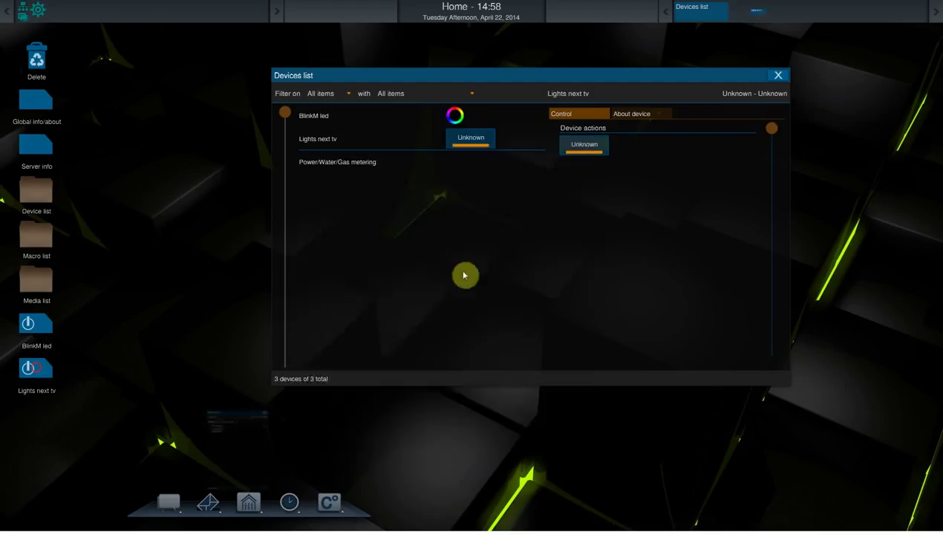
{"action": "left_click", "coordinate": [577, 141]}
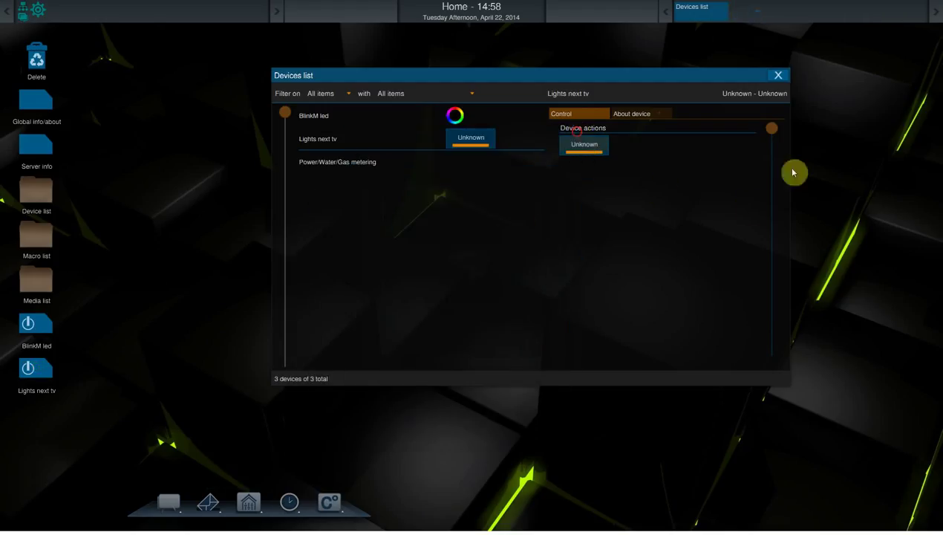
{"action": "left_click", "coordinate": [779, 76]}
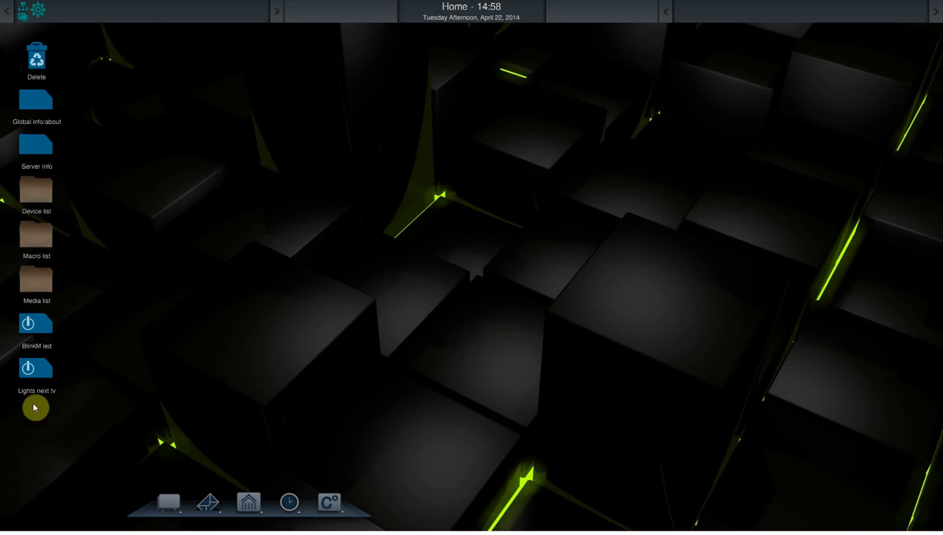
Delete the BlinkM led desktop shortcut by dropping it on the trash icon.
{"action": "left_click_drag", "start_coordinate": [39, 329], "coordinate": [45, 73]}
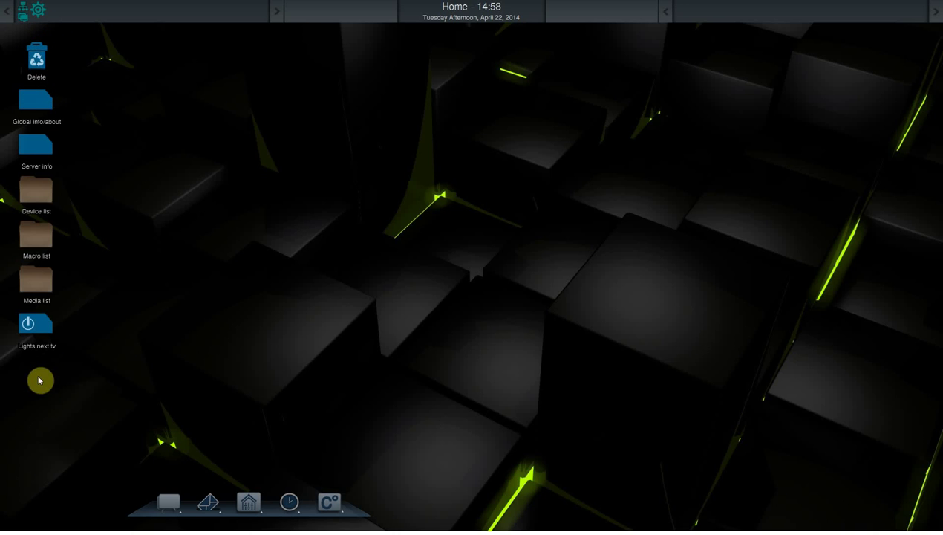
Remove the Lights next tv shortcut, checking the web Devices table's Favorite column before and after.
{"action": "key", "text": "alt+Tab"}
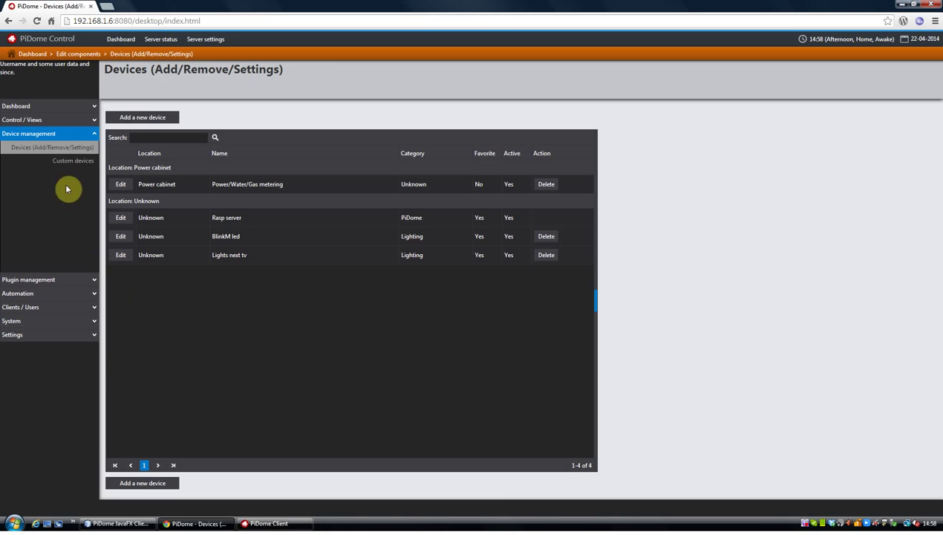
{"action": "left_click", "coordinate": [76, 151]}
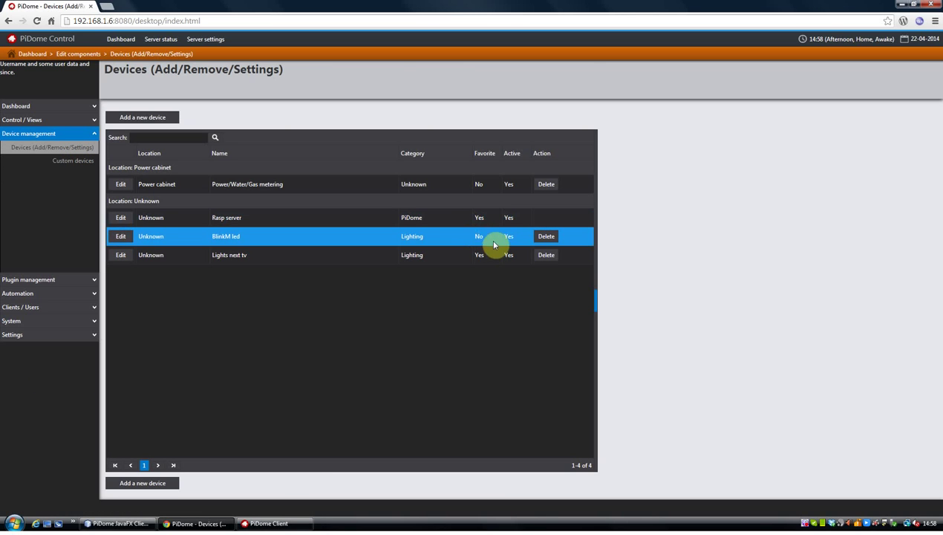
{"action": "left_click", "coordinate": [272, 523]}
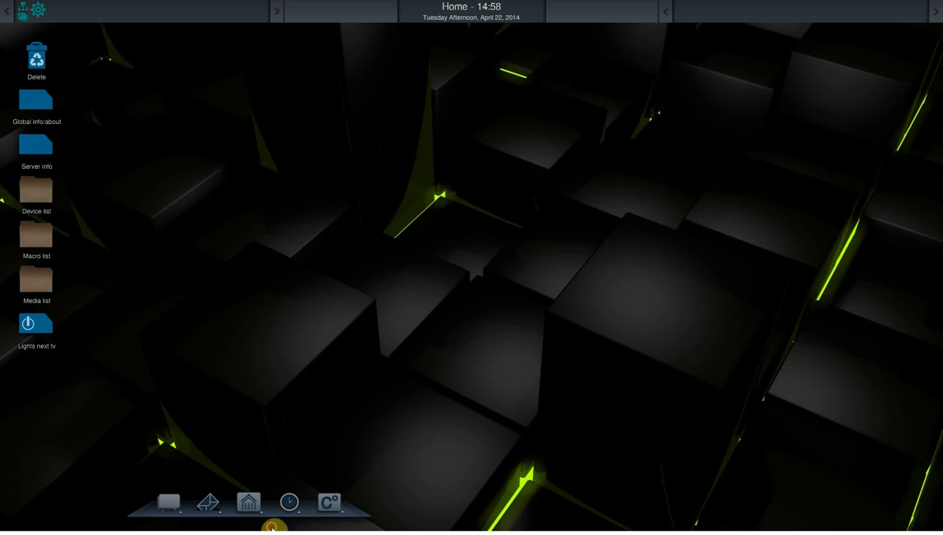
{"action": "left_click_drag", "start_coordinate": [34, 331], "coordinate": [40, 70]}
{"action": "key", "text": "alt+Tab"}
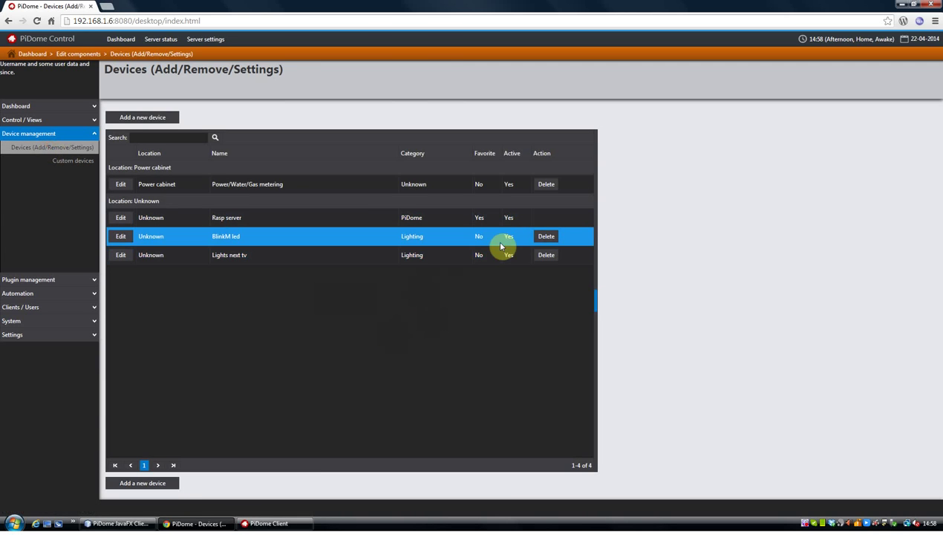
{"action": "left_click", "coordinate": [288, 524]}
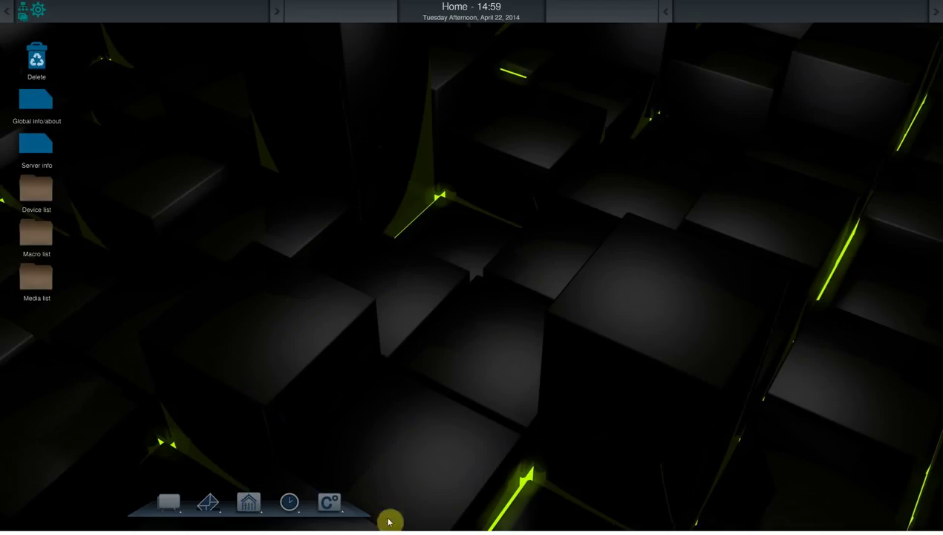
Open Utility usages from the dock's Home icon and position it mid-desktop.
{"action": "left_click_drag", "start_coordinate": [359, 516], "coordinate": [329, 486]}
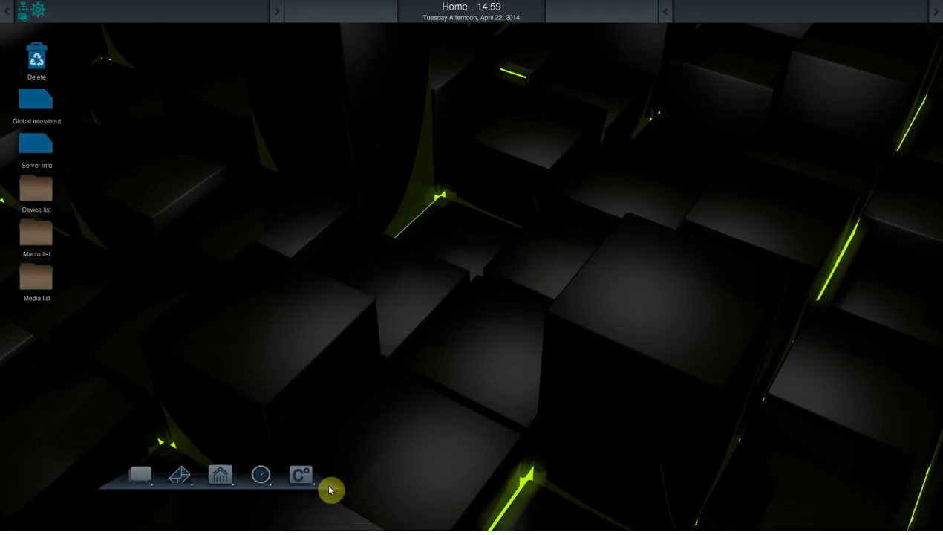
{"action": "left_click", "coordinate": [220, 481]}
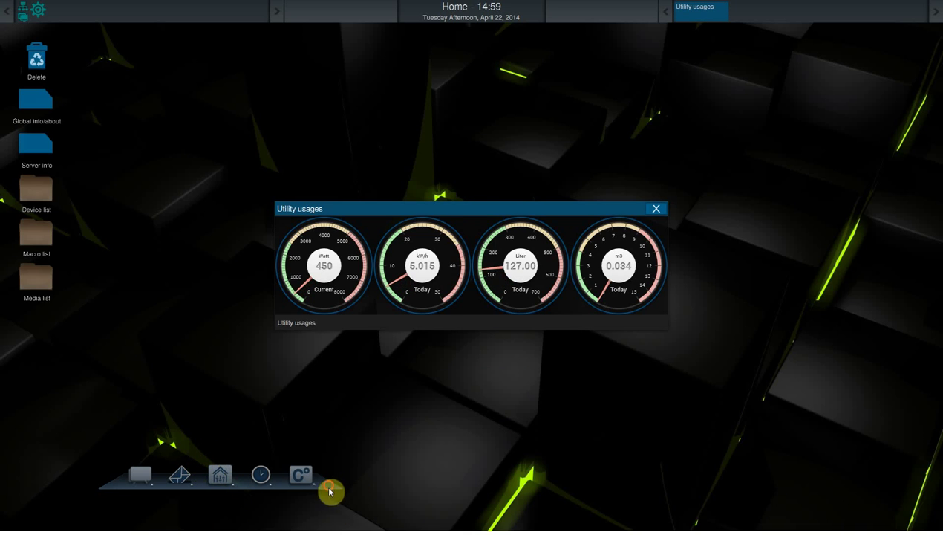
{"action": "left_click_drag", "start_coordinate": [330, 490], "coordinate": [322, 520]}
{"action": "left_click_drag", "start_coordinate": [476, 326], "coordinate": [447, 244]}
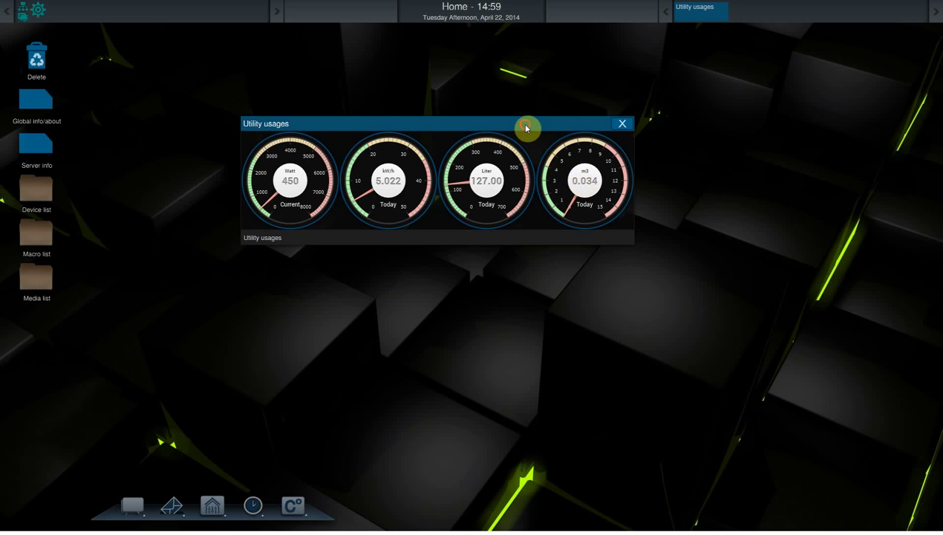
{"action": "left_click_drag", "start_coordinate": [526, 128], "coordinate": [566, 212]}
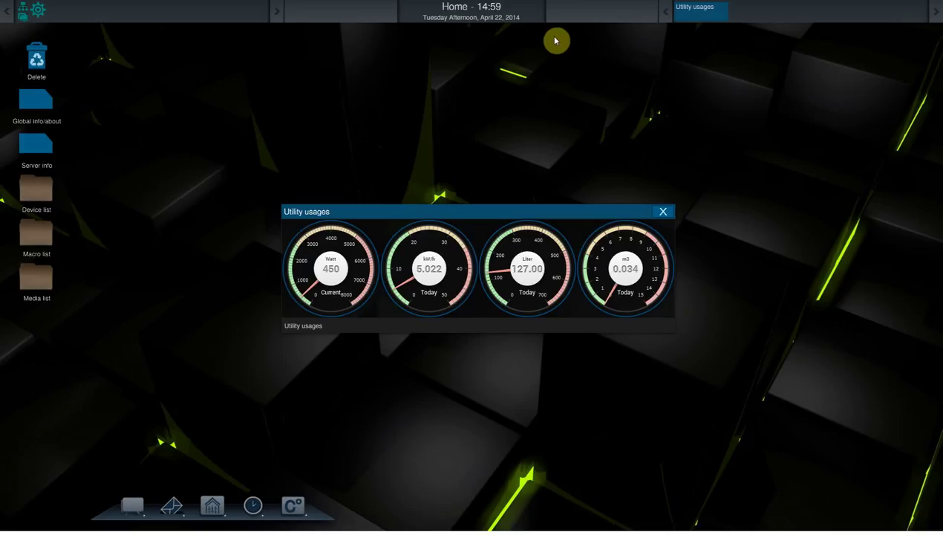
{"action": "left_click_drag", "start_coordinate": [566, 210], "coordinate": [516, 209]}
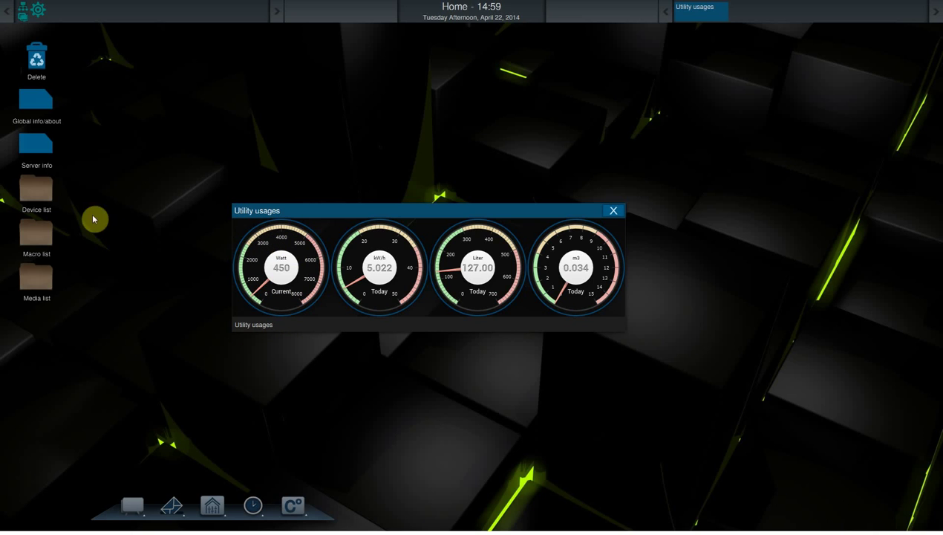
Check the Power/Water/Gas metering consumption details in the Devices list, then nudge Utility usages into place.
{"action": "left_click", "coordinate": [46, 190]}
{"action": "left_click", "coordinate": [401, 204]}
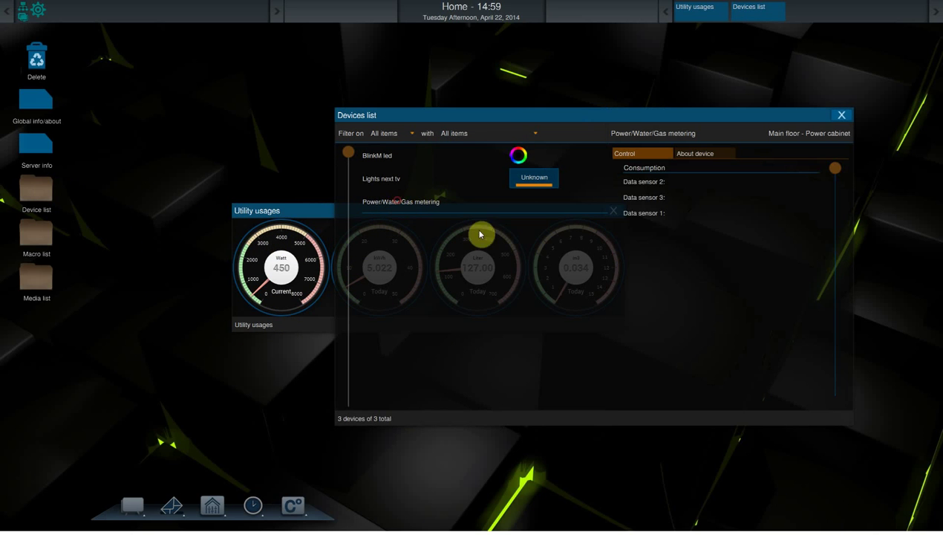
{"action": "left_click", "coordinate": [842, 114]}
{"action": "left_click_drag", "start_coordinate": [462, 213], "coordinate": [483, 234]}
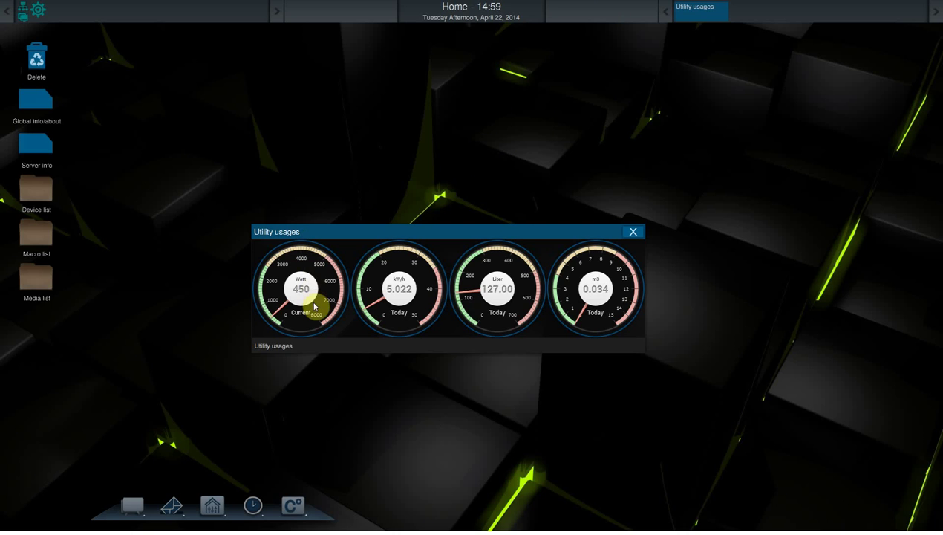
Drop the Watt and kWh gauges into slots in the top bar.
{"action": "left_click_drag", "start_coordinate": [314, 306], "coordinate": [624, 21]}
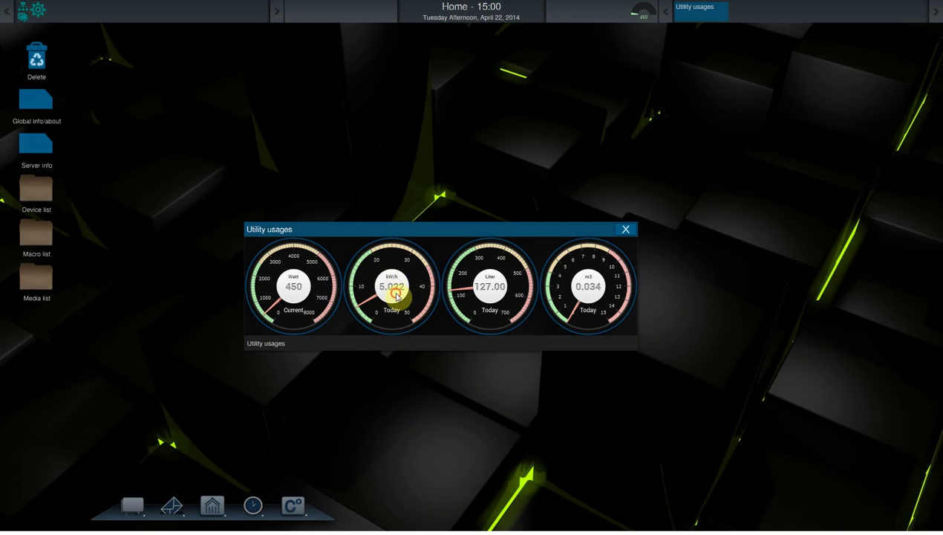
{"action": "left_click_drag", "start_coordinate": [397, 296], "coordinate": [331, 4]}
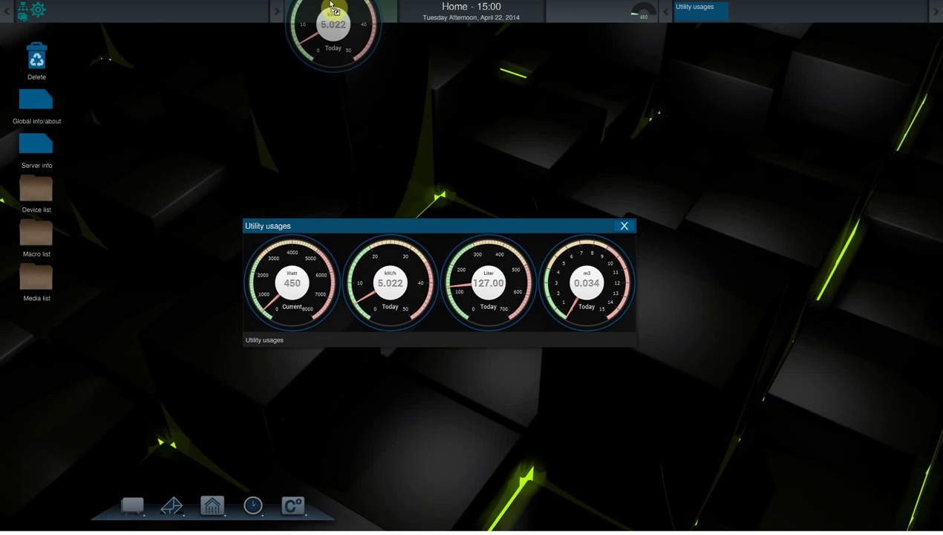
{"action": "left_click_drag", "start_coordinate": [332, 41], "coordinate": [315, 22]}
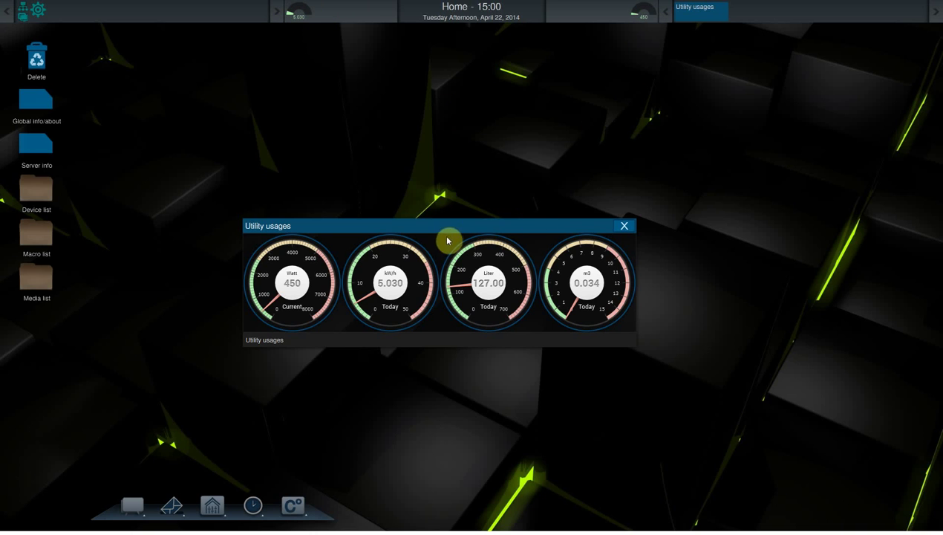
Try pulling out the Liter gauge, then close, reopen and reposition Utility usages.
{"action": "left_click_drag", "start_coordinate": [448, 240], "coordinate": [468, 135]}
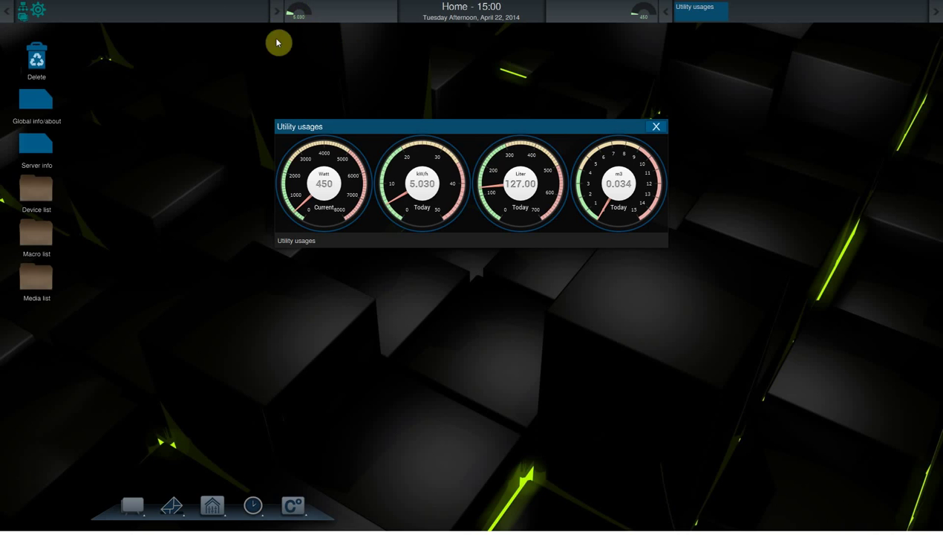
{"action": "left_click", "coordinate": [657, 126]}
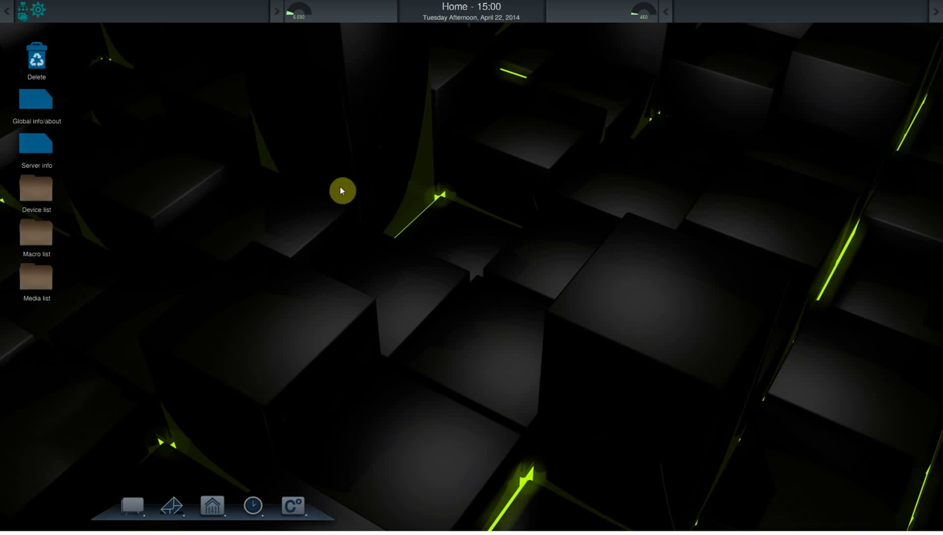
{"action": "left_click", "coordinate": [212, 506]}
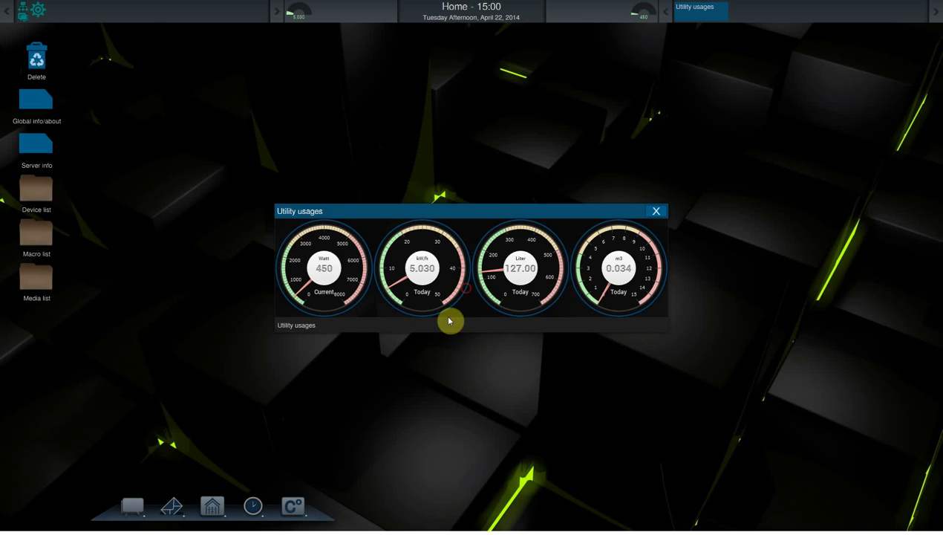
{"action": "left_click_drag", "start_coordinate": [449, 320], "coordinate": [510, 437]}
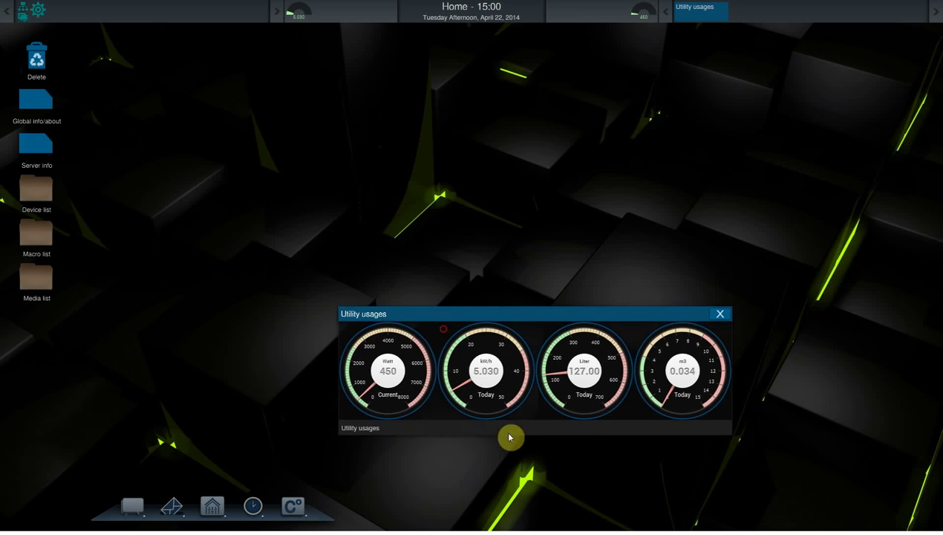
Open the Total power graph from the top-bar gauge and browse its day, month and week views.
{"action": "left_click", "coordinate": [296, 11]}
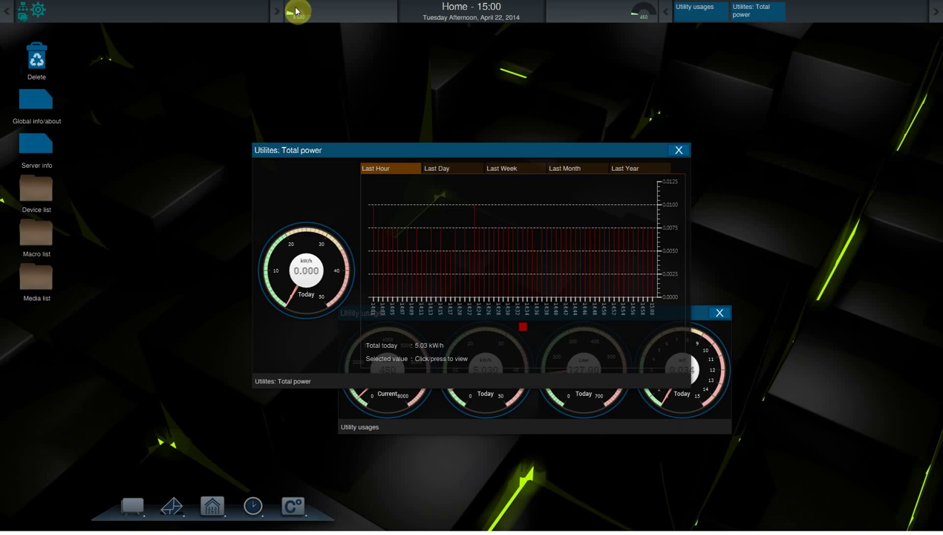
{"action": "left_click", "coordinate": [718, 315]}
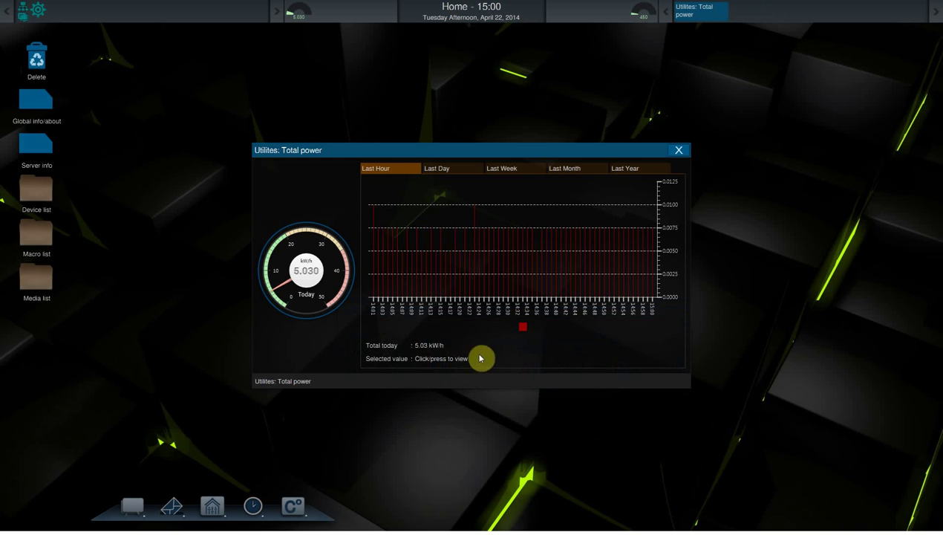
{"action": "left_click_drag", "start_coordinate": [482, 358], "coordinate": [424, 271]}
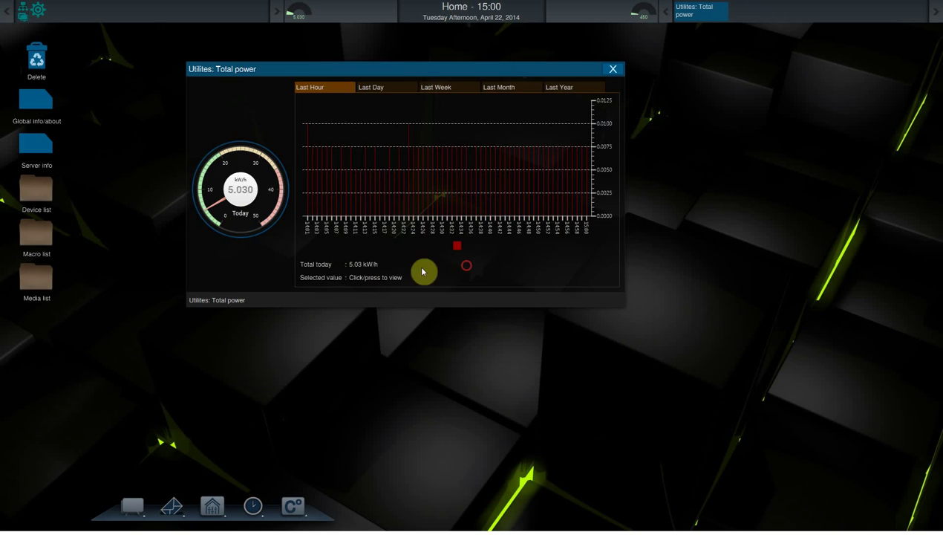
{"action": "left_click", "coordinate": [386, 88]}
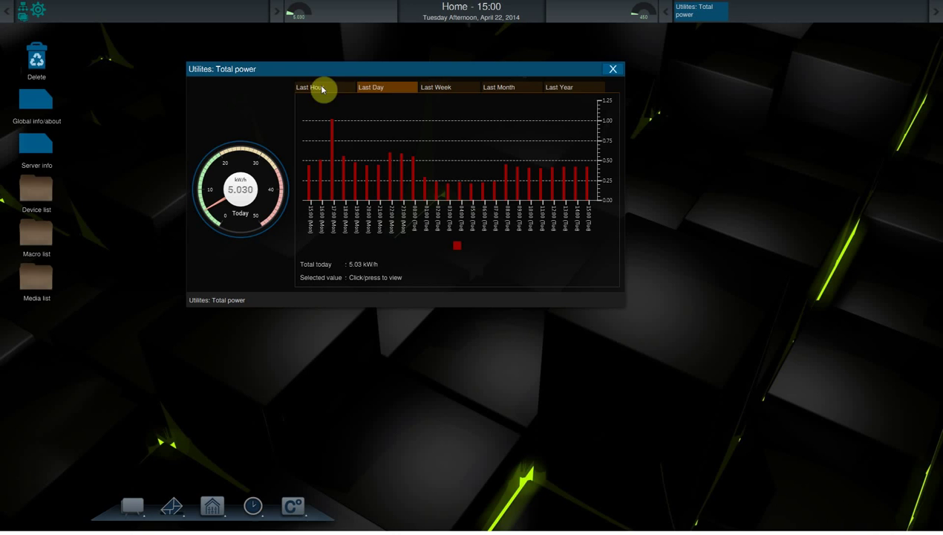
{"action": "left_click", "coordinate": [505, 88]}
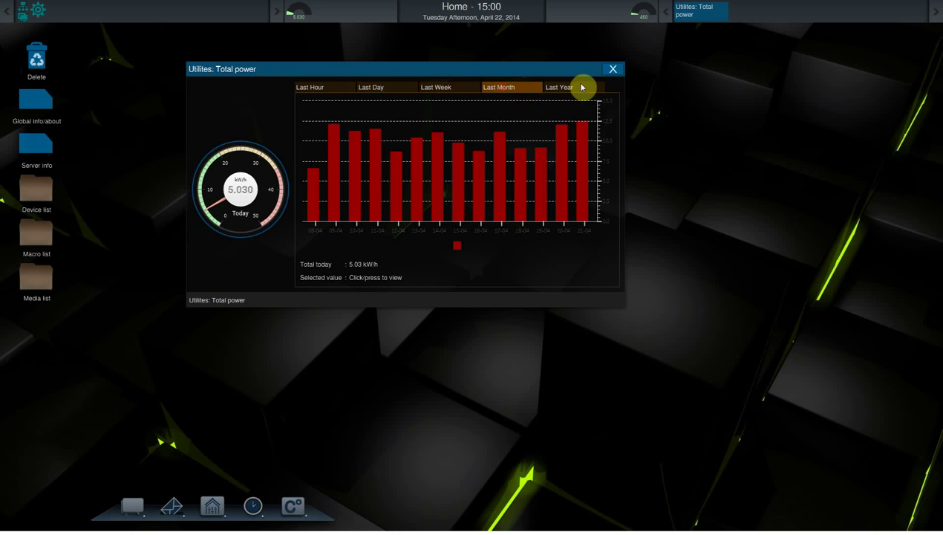
{"action": "left_click", "coordinate": [450, 89]}
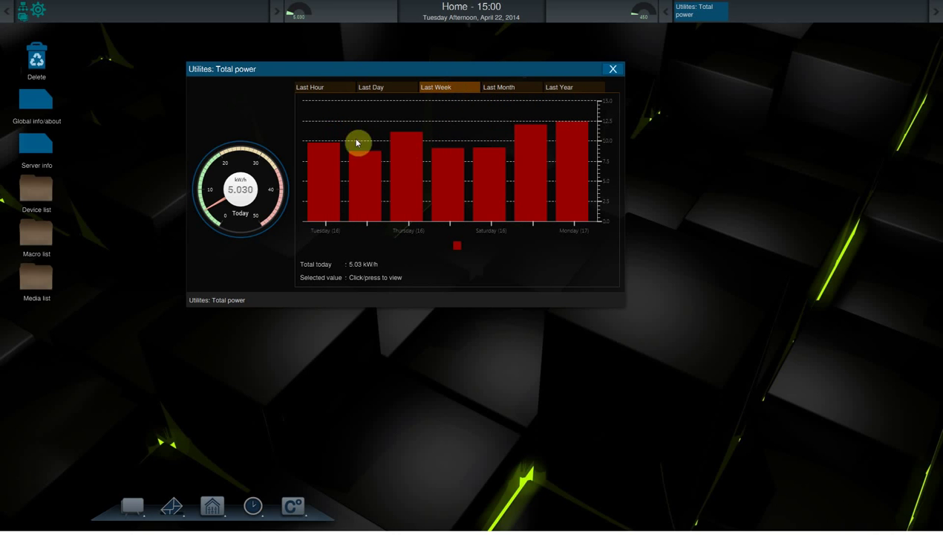
Compare last-hour and last-day power charts, ending on the 5.03 kWh hourly view, then close it.
{"action": "left_click_drag", "start_coordinate": [287, 72], "coordinate": [302, 160]}
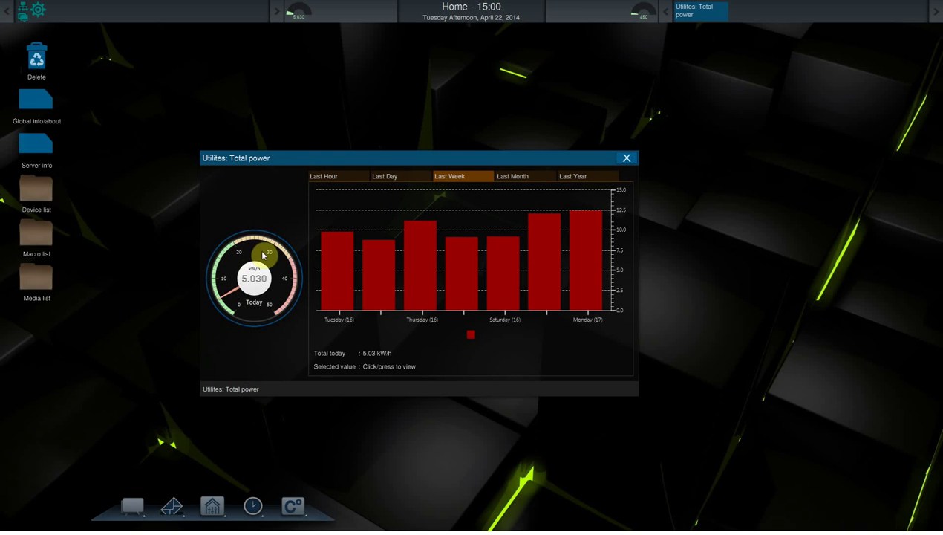
{"action": "left_click", "coordinate": [390, 181]}
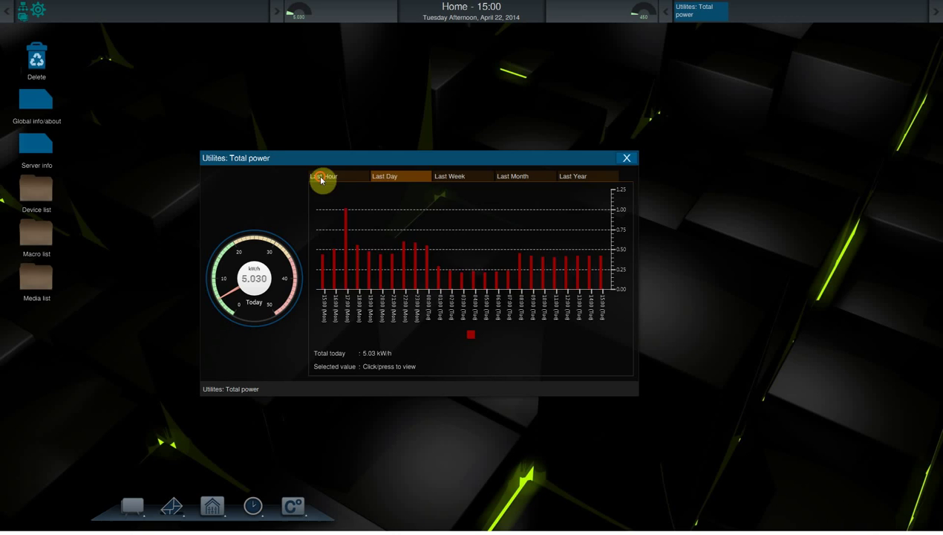
{"action": "left_click", "coordinate": [320, 179]}
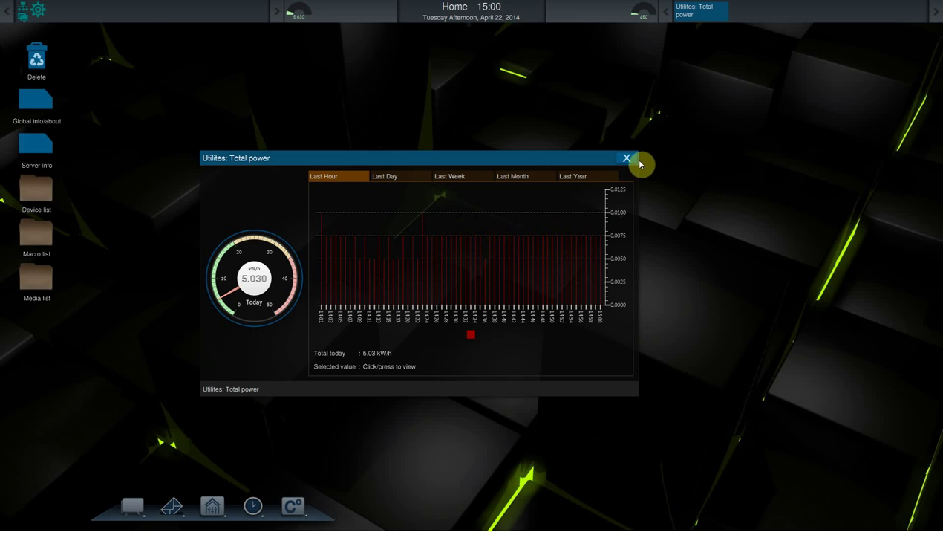
{"action": "left_click", "coordinate": [403, 177]}
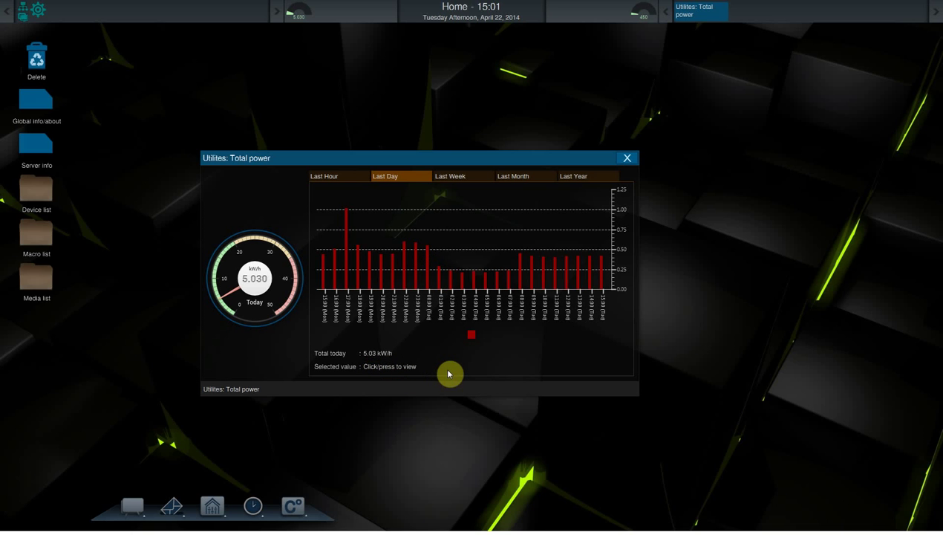
{"action": "left_click_drag", "start_coordinate": [458, 372], "coordinate": [535, 350]}
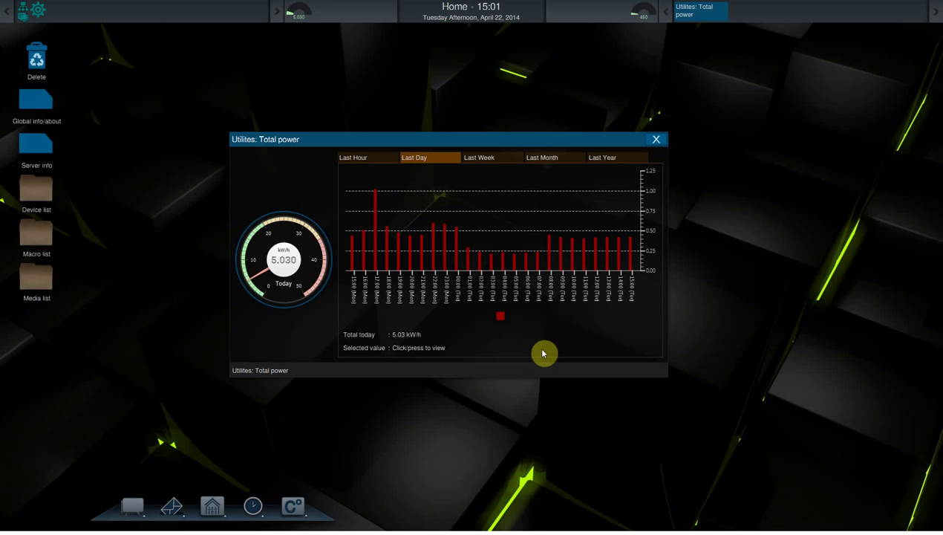
{"action": "left_click", "coordinate": [657, 141]}
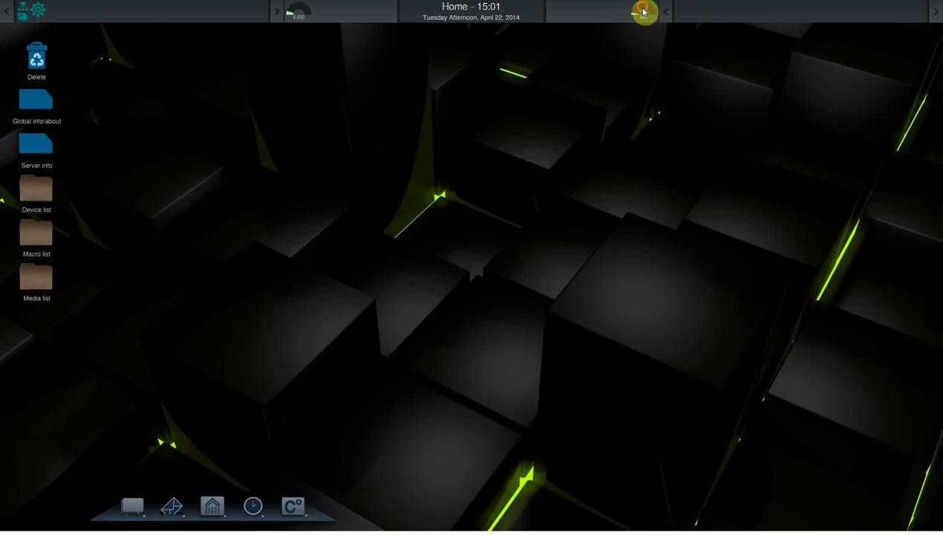
Remove the Watt gauge from the top bar, then confirm the kWh gauge can't be added twice.
{"action": "left_click_drag", "start_coordinate": [643, 10], "coordinate": [43, 65]}
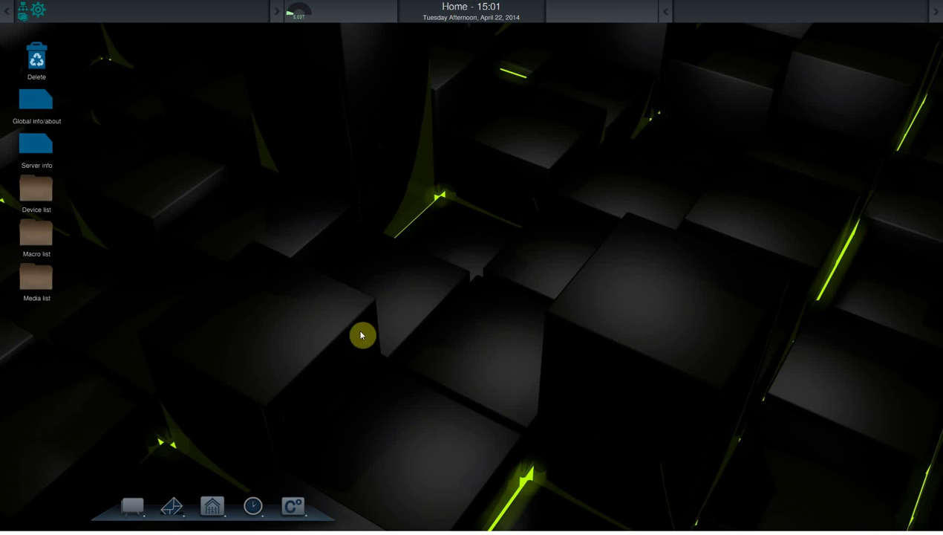
{"action": "left_click", "coordinate": [215, 508]}
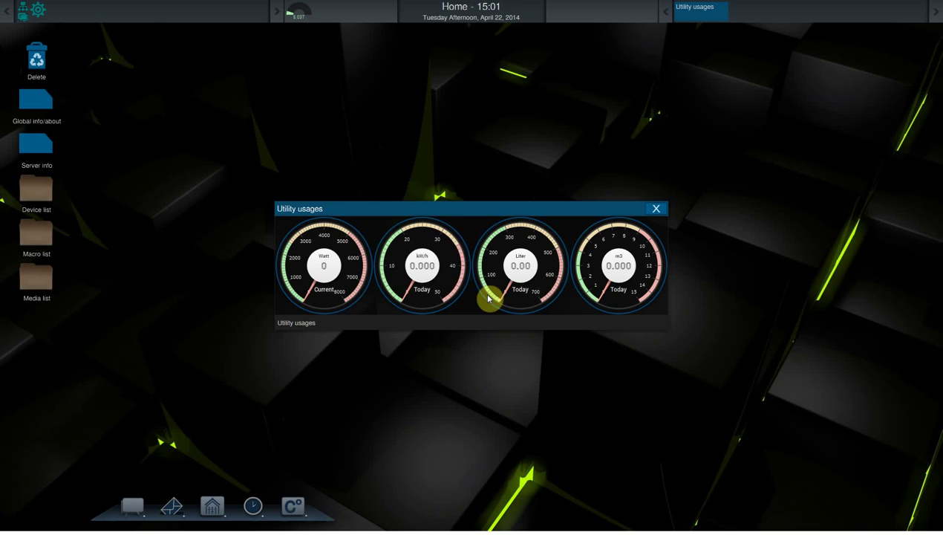
{"action": "left_click_drag", "start_coordinate": [441, 206], "coordinate": [442, 233]}
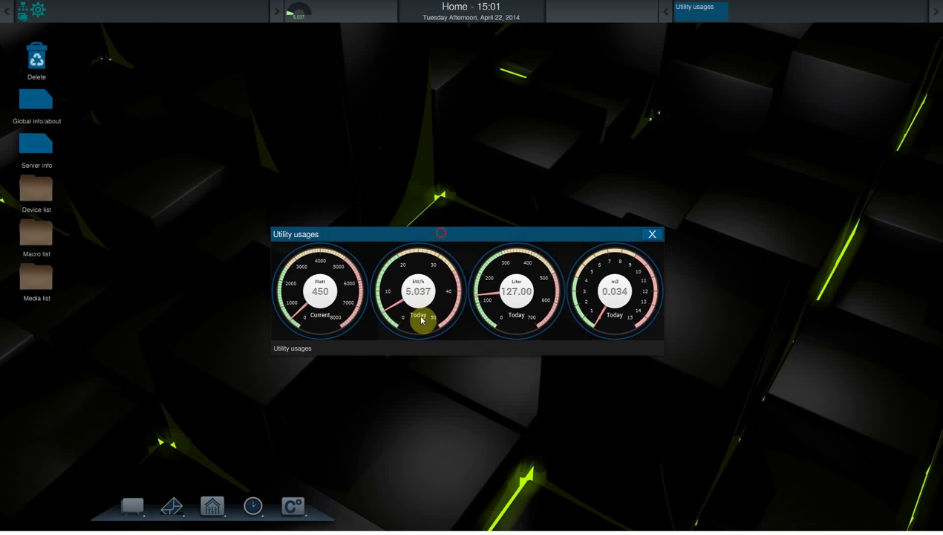
{"action": "left_click_drag", "start_coordinate": [433, 310], "coordinate": [339, 9]}
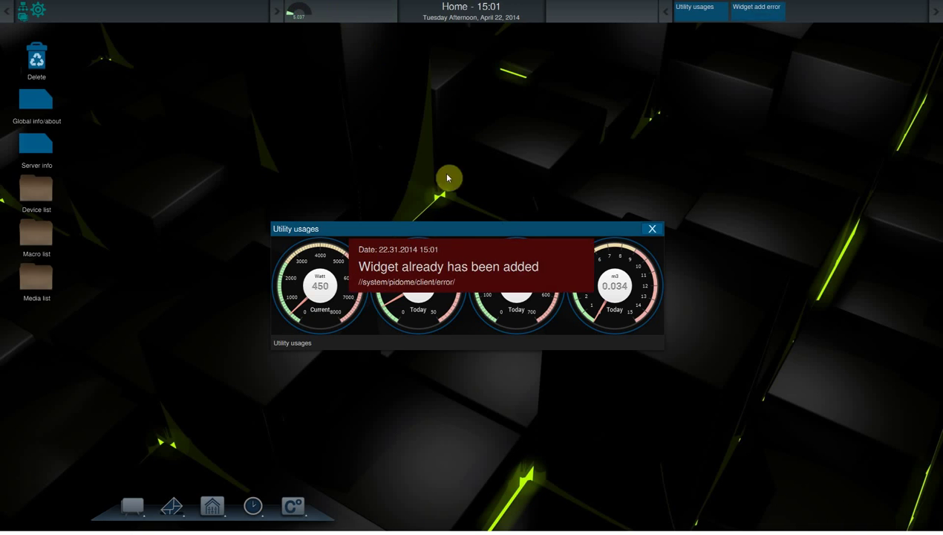
{"action": "left_click", "coordinate": [553, 280]}
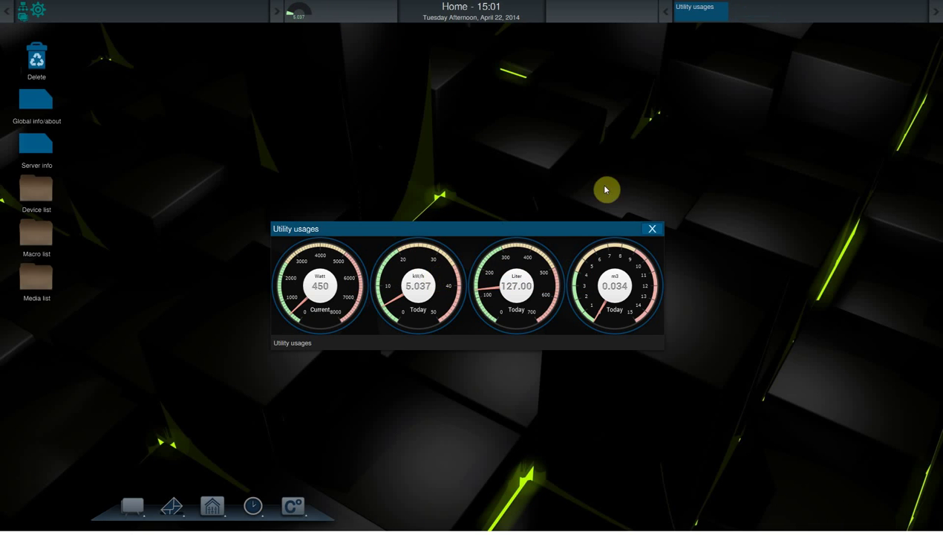
{"action": "left_click", "coordinate": [653, 230]}
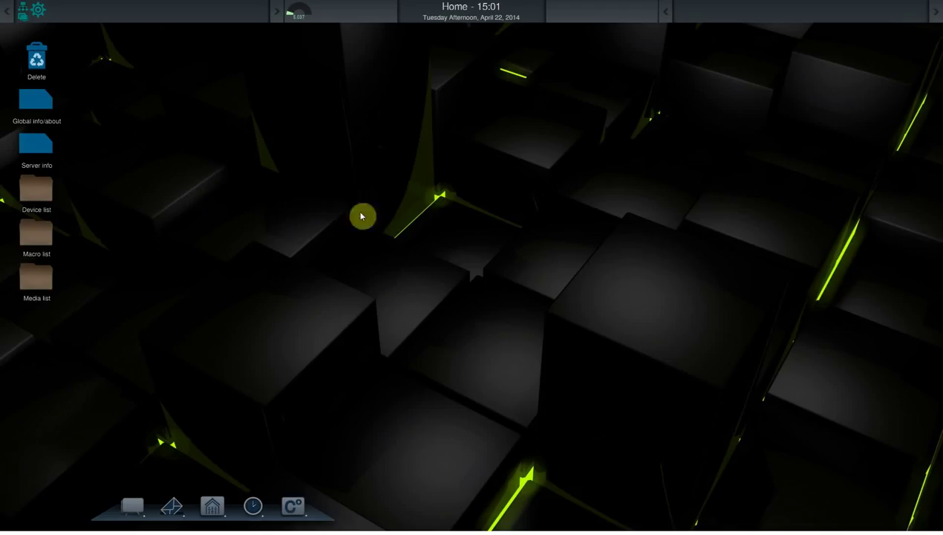
Drag the Evening and Afternoon entries from the Macros list onto the desktop as shortcuts.
{"action": "left_click", "coordinate": [36, 236]}
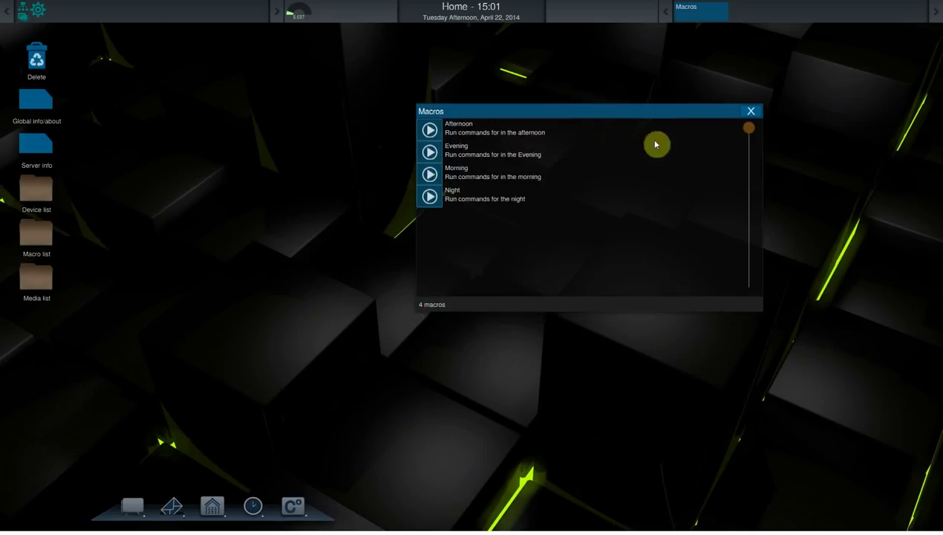
{"action": "left_click_drag", "start_coordinate": [609, 265], "coordinate": [593, 298]}
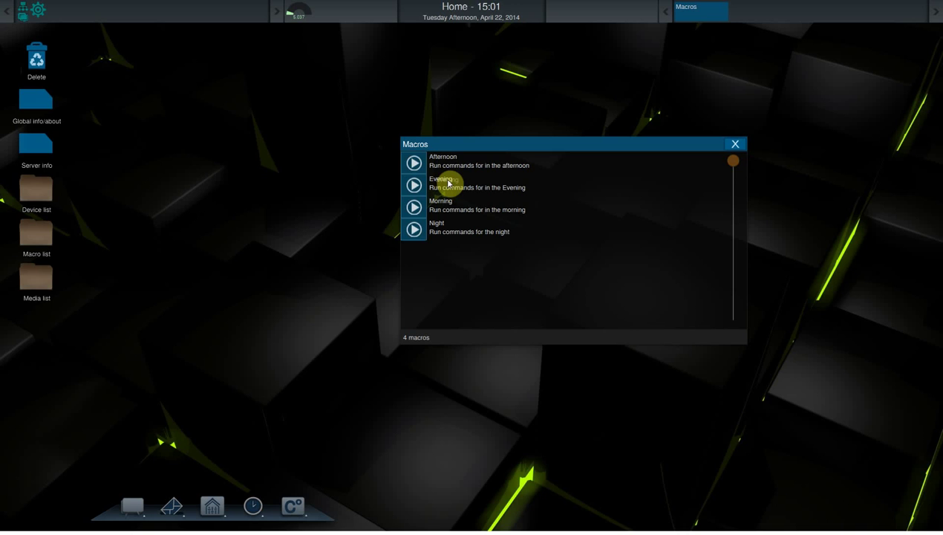
{"action": "left_click_drag", "start_coordinate": [448, 183], "coordinate": [107, 366]}
{"action": "left_click_drag", "start_coordinate": [51, 341], "coordinate": [51, 342]}
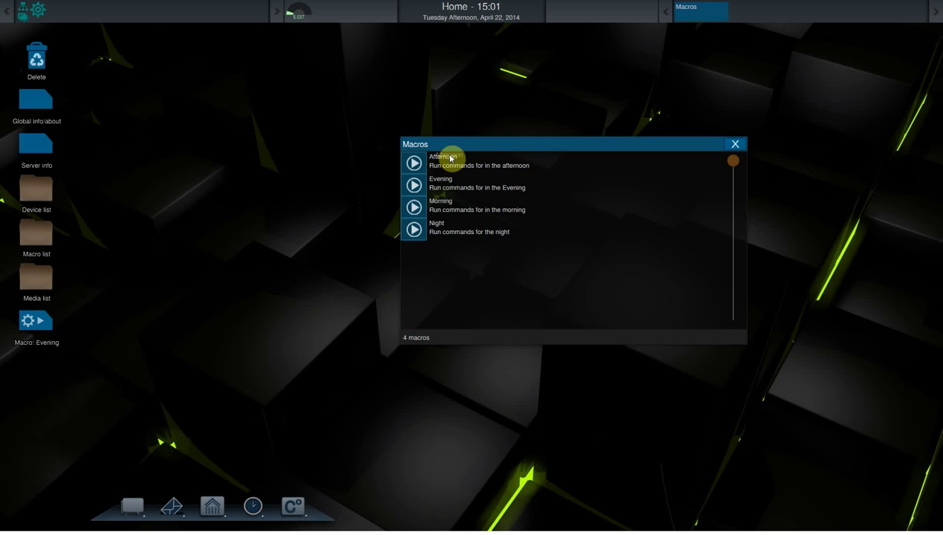
{"action": "left_click_drag", "start_coordinate": [450, 159], "coordinate": [36, 379]}
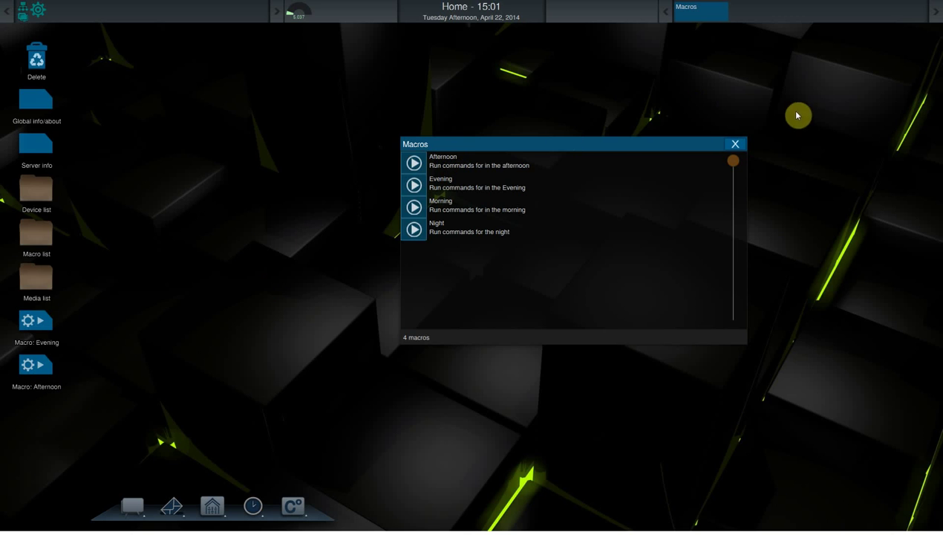
{"action": "left_click", "coordinate": [734, 145]}
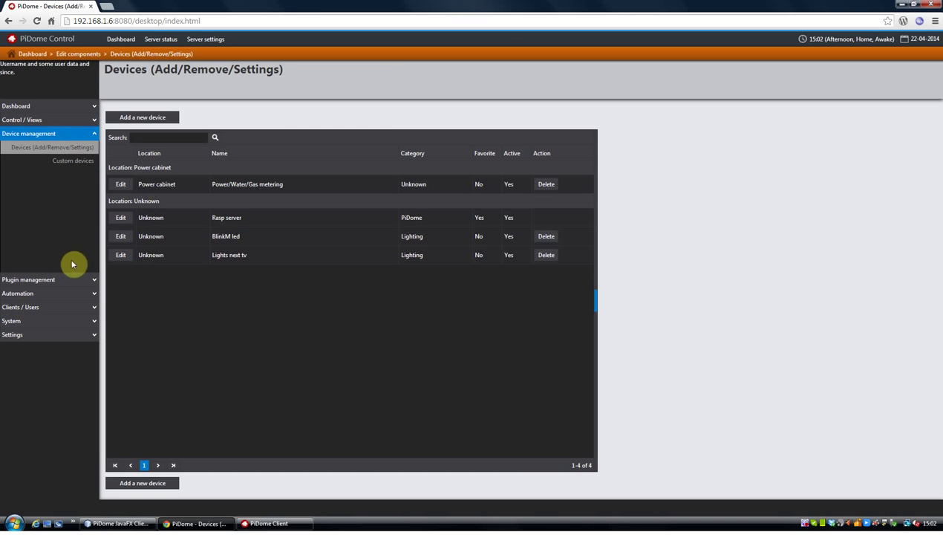
Review the Macros page in PiDome Control, selecting the Night row, then return to the client.
{"action": "left_click", "coordinate": [67, 298]}
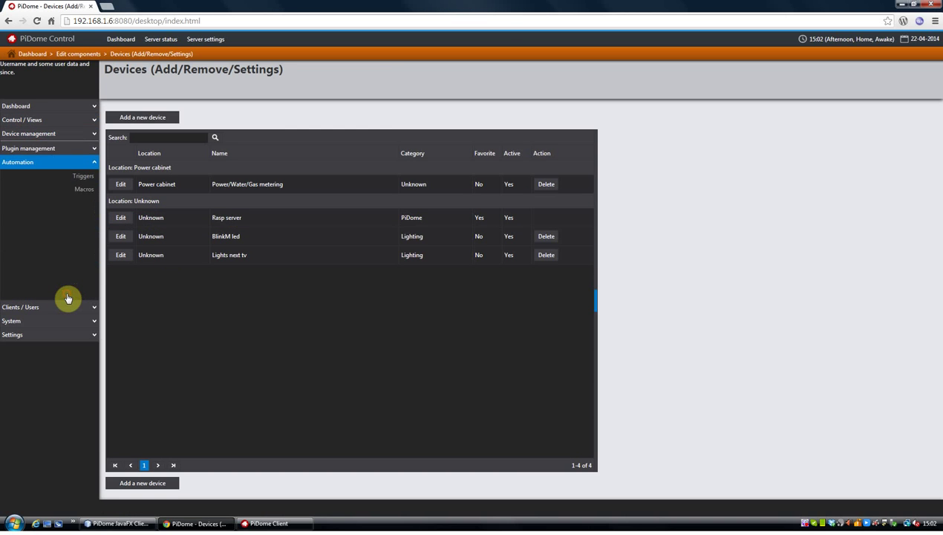
{"action": "left_click", "coordinate": [89, 190]}
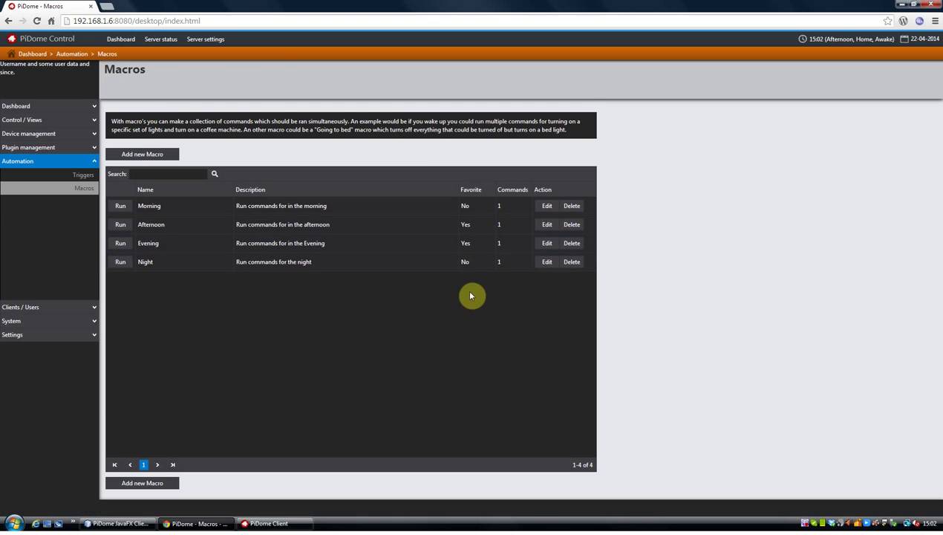
{"action": "left_click", "coordinate": [468, 263]}
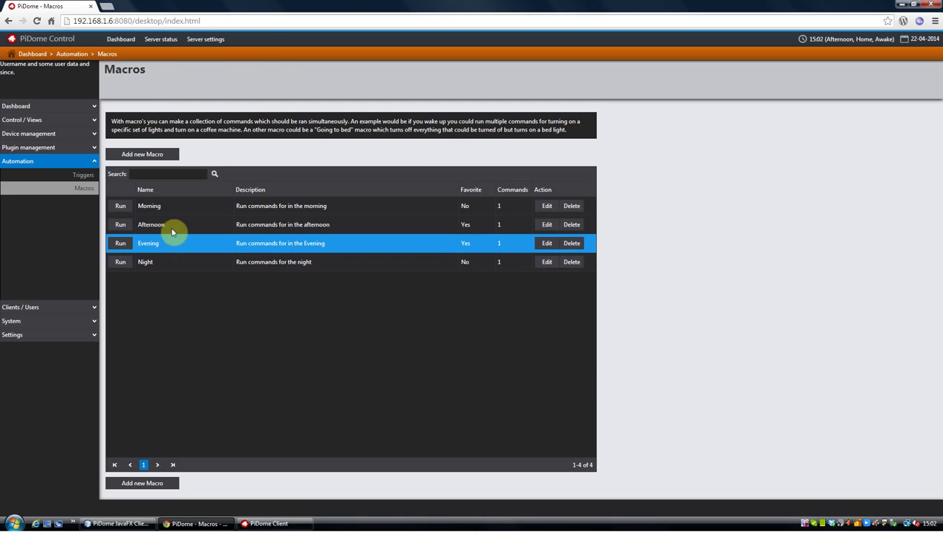
{"action": "left_click", "coordinate": [295, 523]}
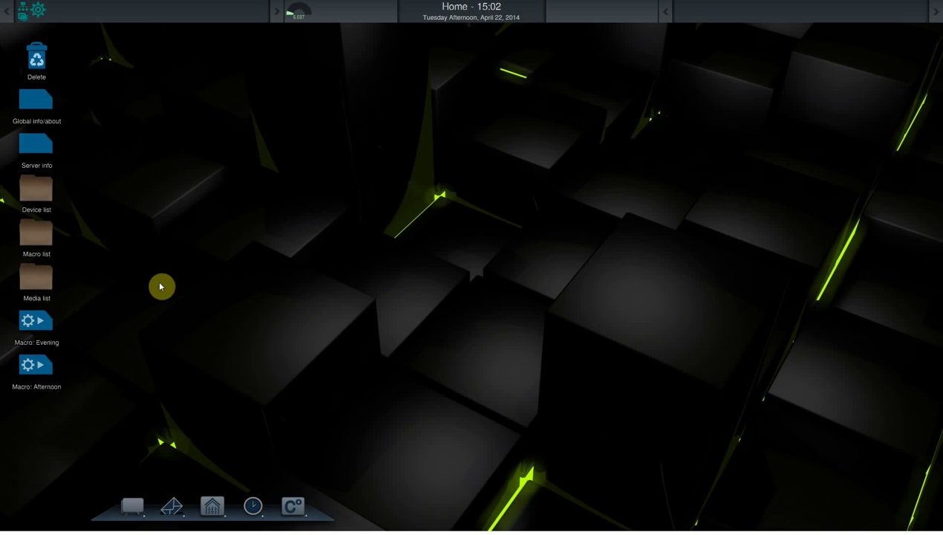
Run Evening then Afternoon from their shortcuts, drop both on Delete, and reopen Utility usages.
{"action": "left_click", "coordinate": [33, 324]}
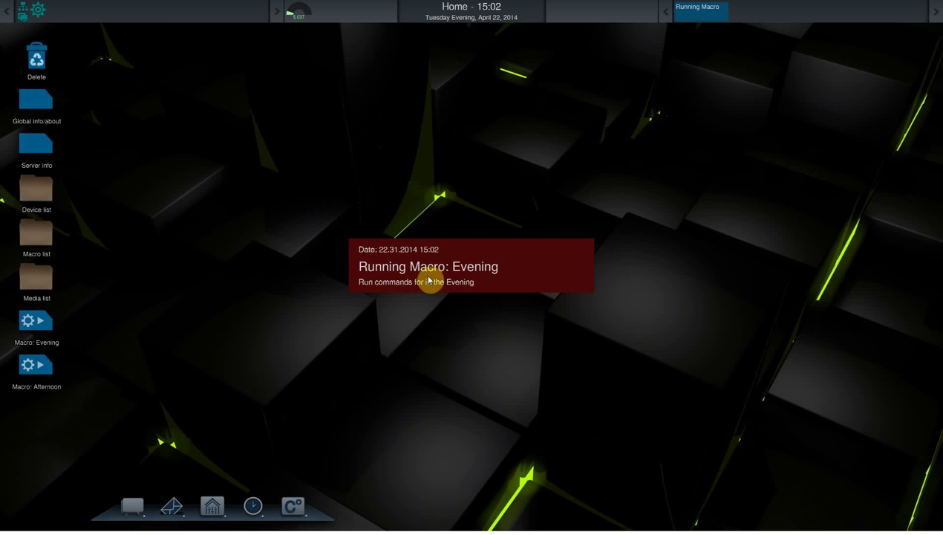
{"action": "left_click", "coordinate": [34, 365]}
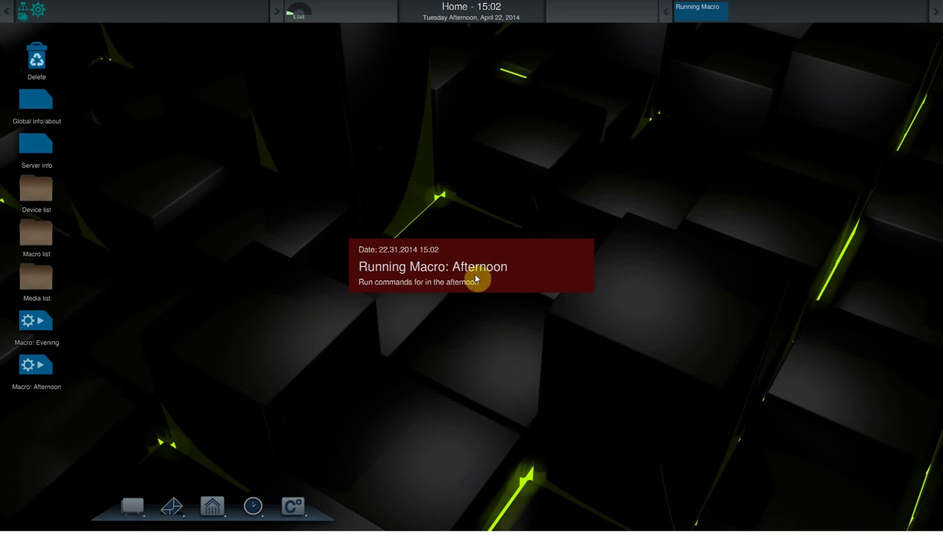
{"action": "left_click_drag", "start_coordinate": [28, 327], "coordinate": [42, 68]}
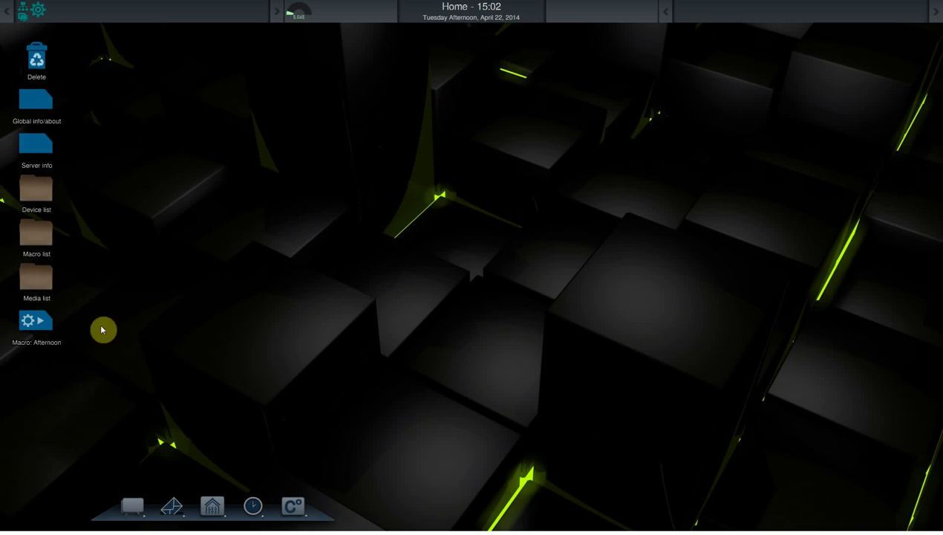
{"action": "left_click_drag", "start_coordinate": [31, 330], "coordinate": [44, 65]}
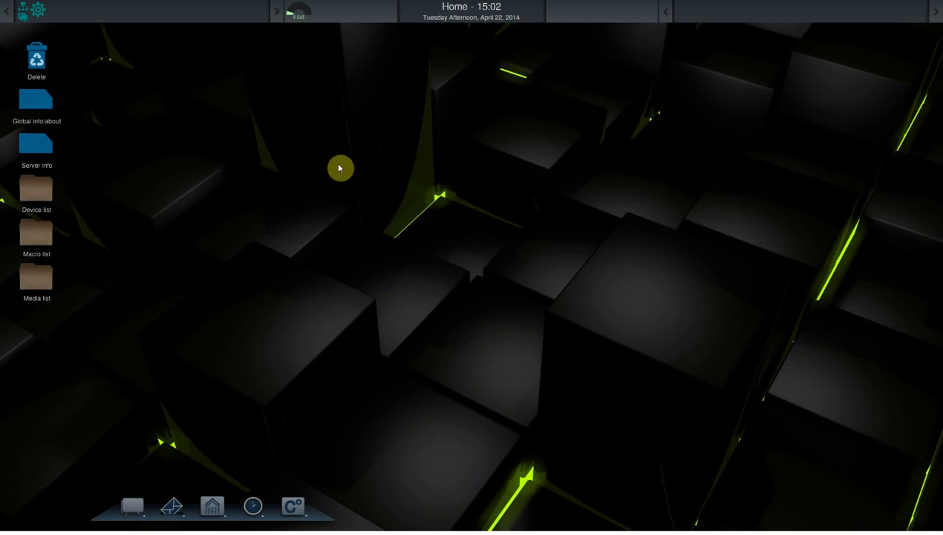
{"action": "left_click", "coordinate": [212, 506]}
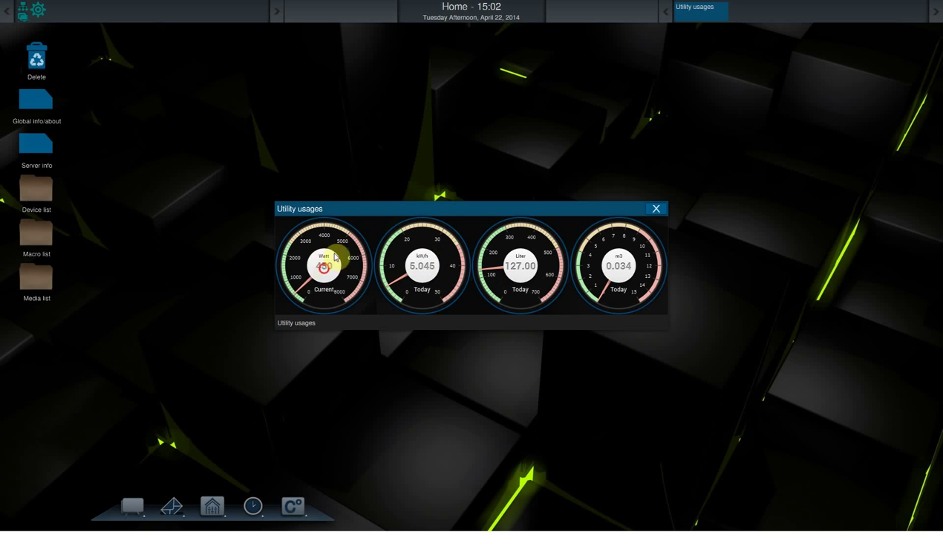
Add the Watt, kWh, Liter and m3 gauges to the top bar, then close Utility usages.
{"action": "left_click_drag", "start_coordinate": [328, 256], "coordinate": [617, 30]}
{"action": "left_click_drag", "start_coordinate": [398, 271], "coordinate": [613, 18]}
{"action": "left_click_drag", "start_coordinate": [530, 232], "coordinate": [594, 15]}
{"action": "left_click_drag", "start_coordinate": [617, 236], "coordinate": [556, 11]}
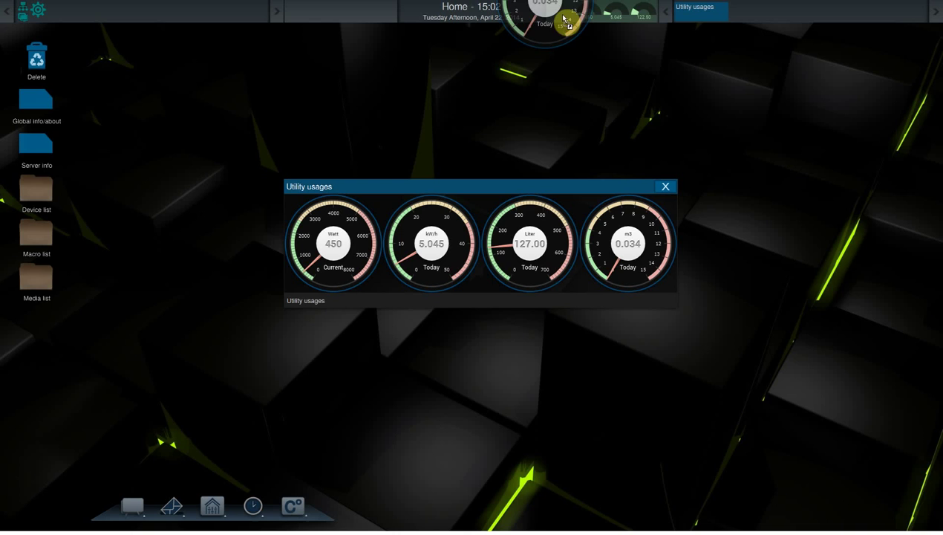
{"action": "left_click", "coordinate": [664, 187]}
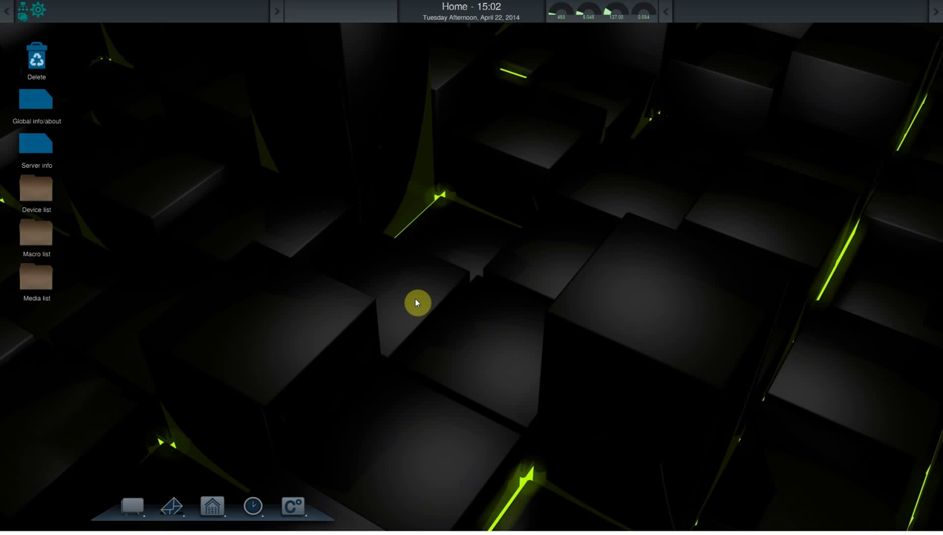
View the Current power usage history window, reposition it, then close it.
{"action": "left_click", "coordinate": [557, 12]}
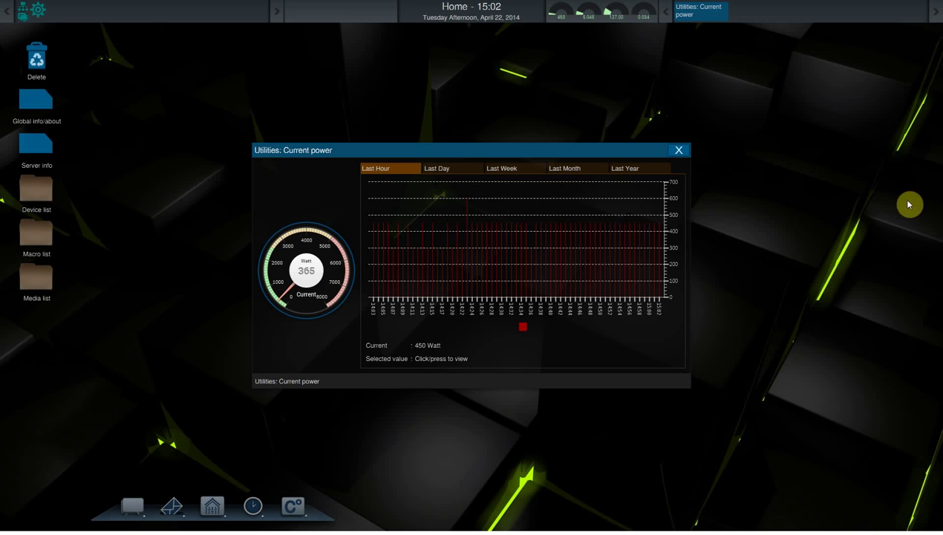
{"action": "left_click_drag", "start_coordinate": [548, 154], "coordinate": [527, 188]}
{"action": "left_click", "coordinate": [651, 185]}
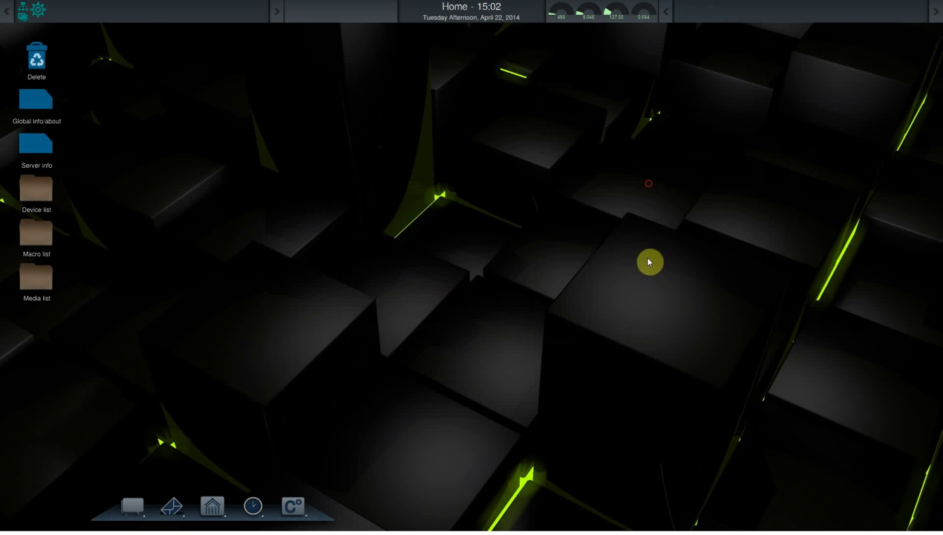